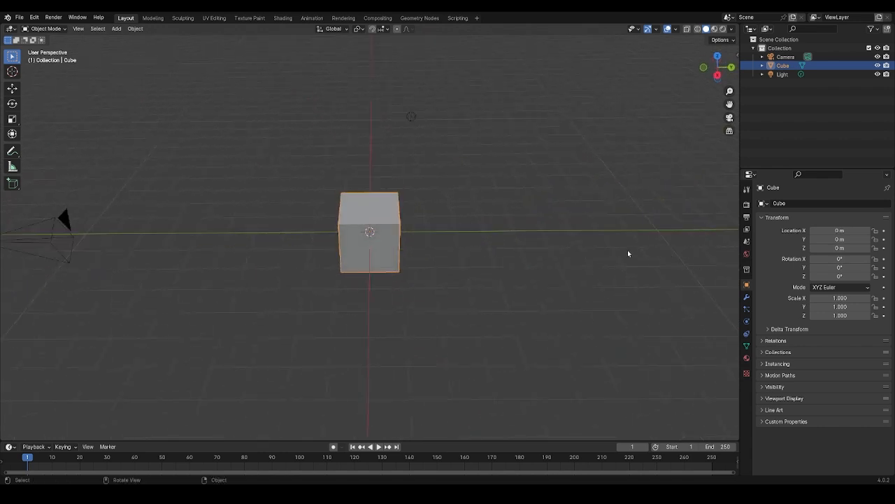
Move the cube straight up along the Z axis to a height of about 2.56 m.
middle_click_drag(363, 243, 364, 244)
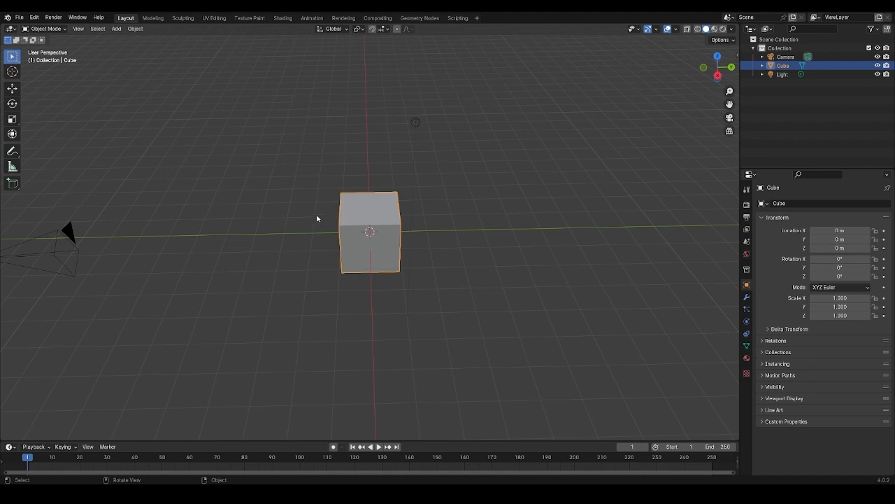
left_click(13, 89)
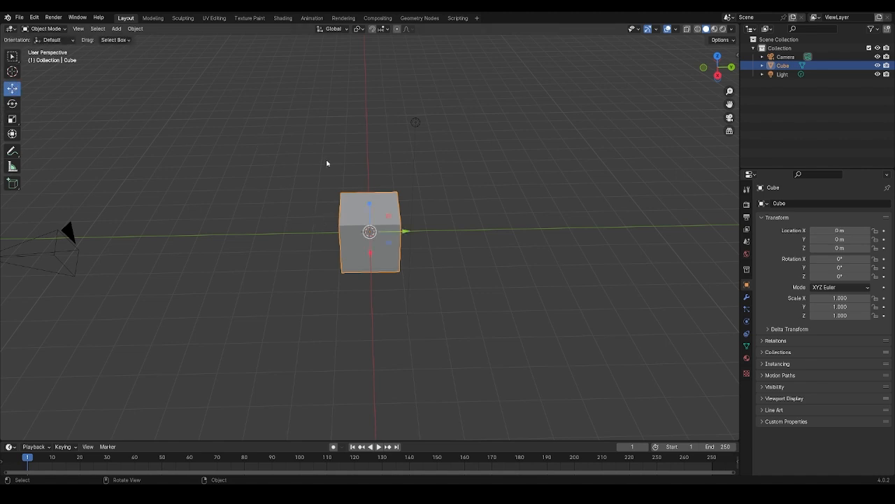
left_click_drag(370, 206, 368, 178)
middle_click_drag(365, 197, 363, 170)
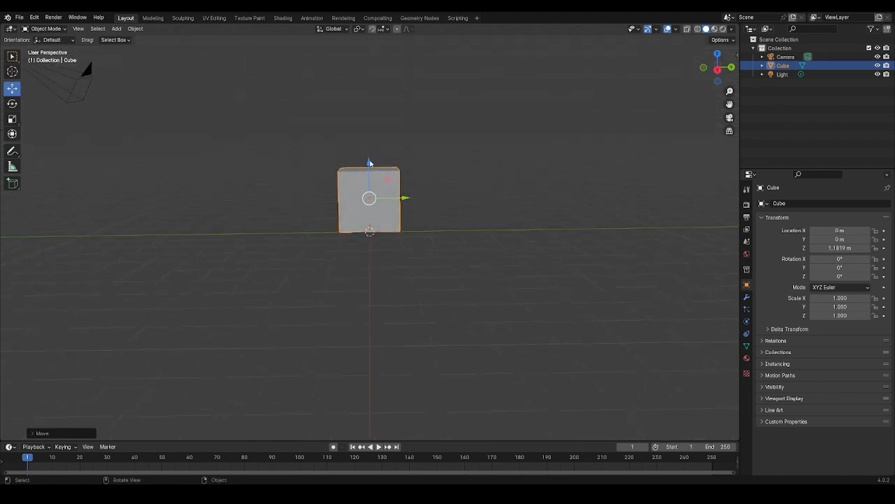
left_click_drag(369, 163, 366, 120)
middle_click_drag(374, 122, 383, 141)
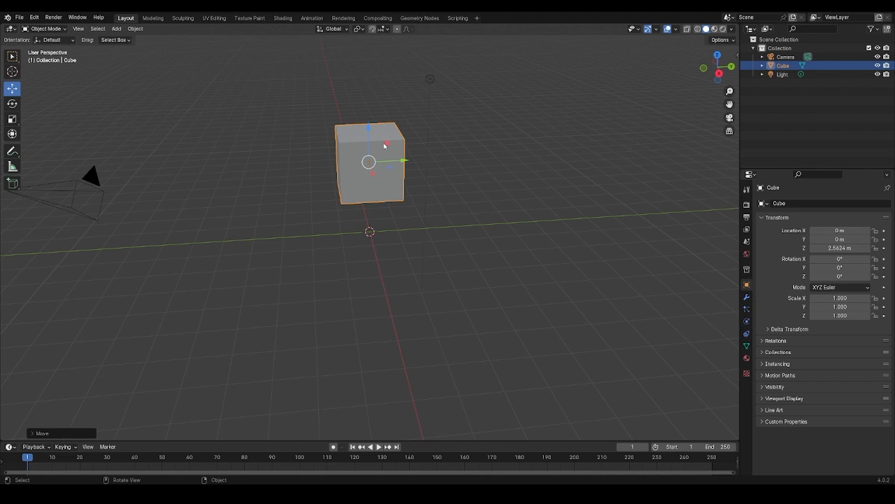
middle_click_drag(349, 172, 371, 180)
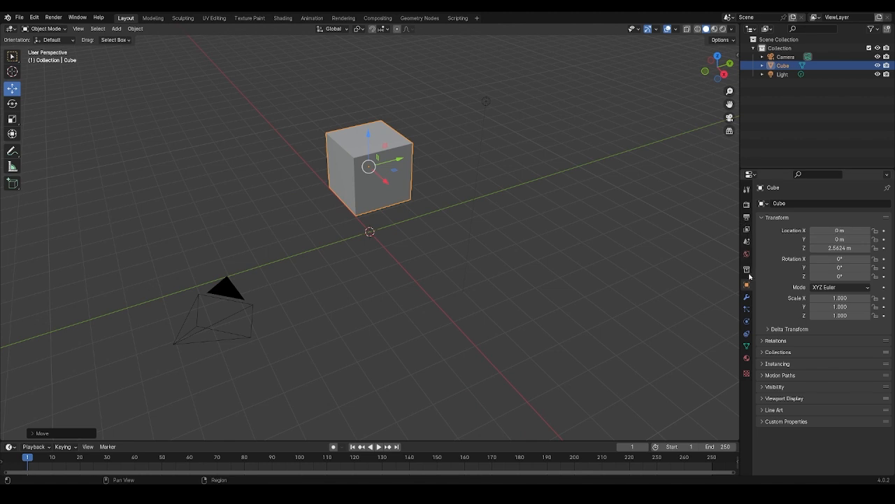
Add a Mirror modifier to the cube and set it to mirror on the Y axis only, with X disabled.
left_click(747, 296)
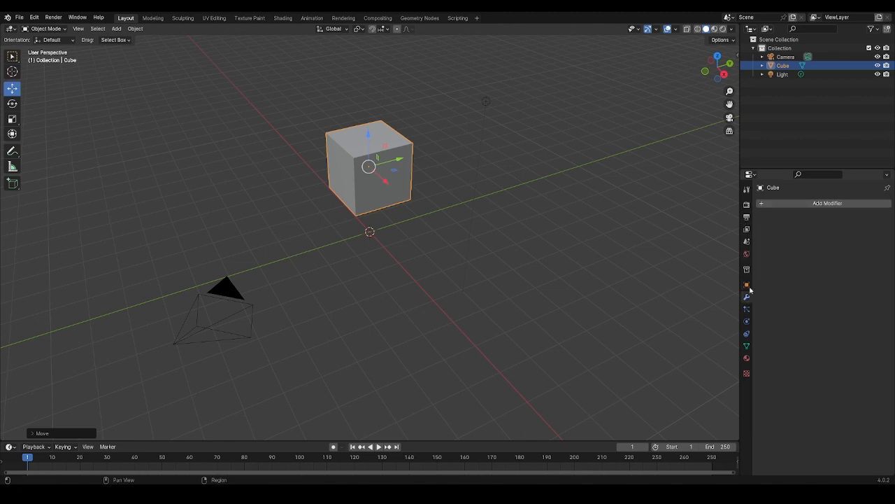
left_click(795, 202)
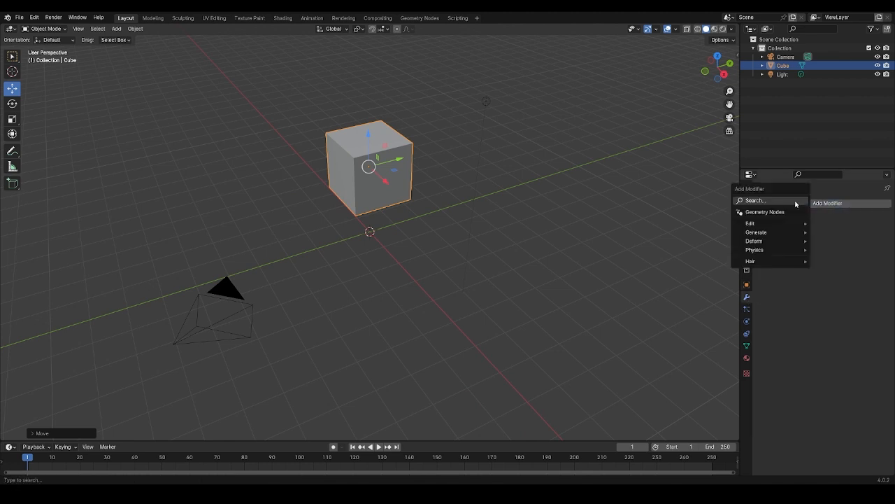
left_click(755, 201)
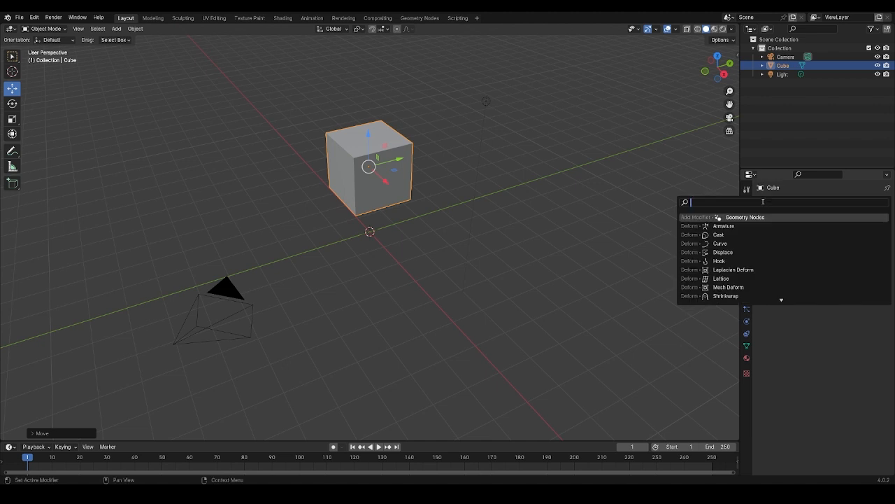
type("mi")
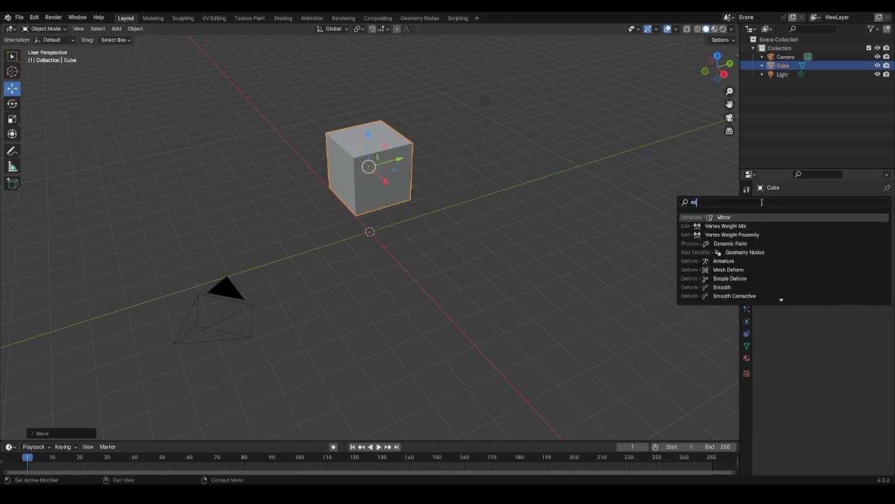
key("Return")
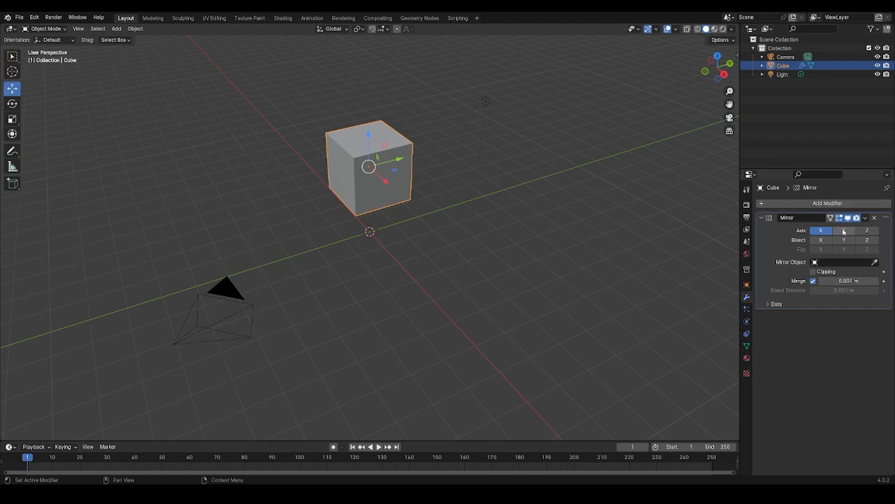
left_click(821, 231)
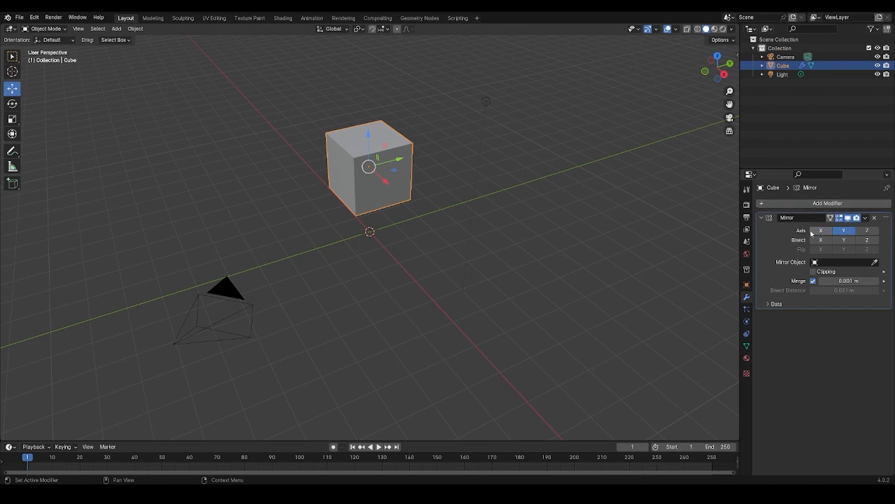
Enter Edit Mode on the cube and switch to face selection.
middle_click_drag(496, 216, 459, 204)
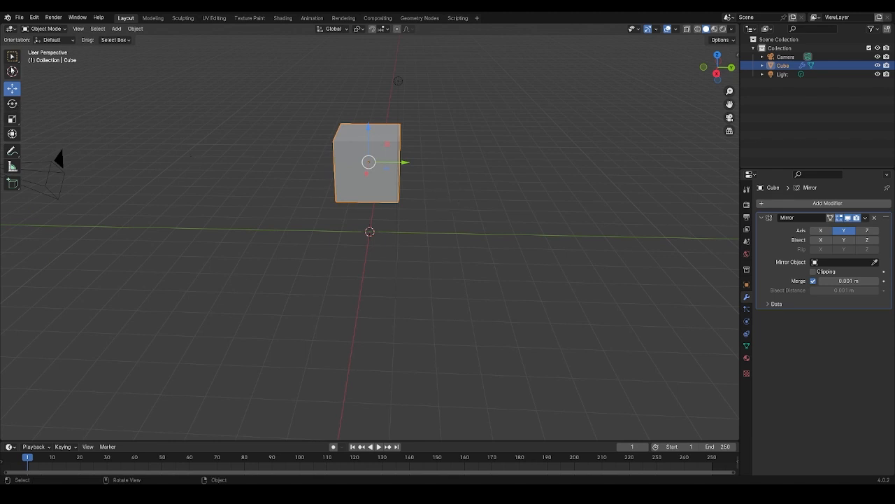
left_click(45, 28)
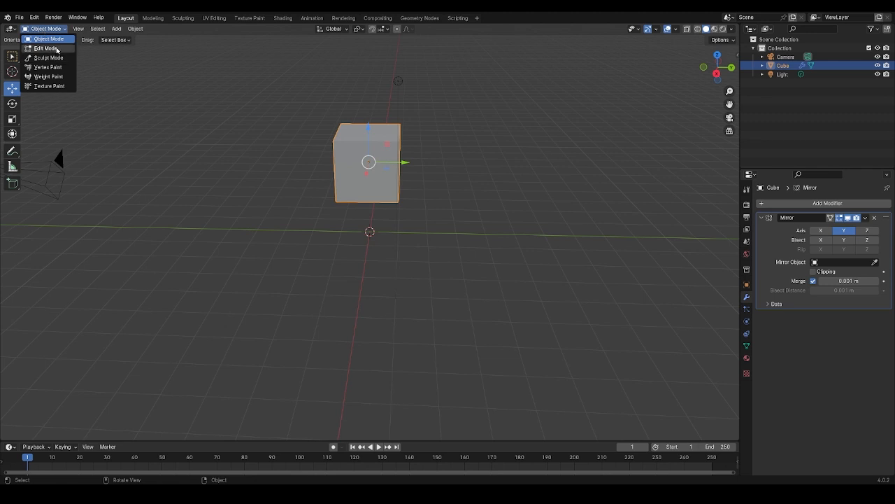
left_click(46, 48)
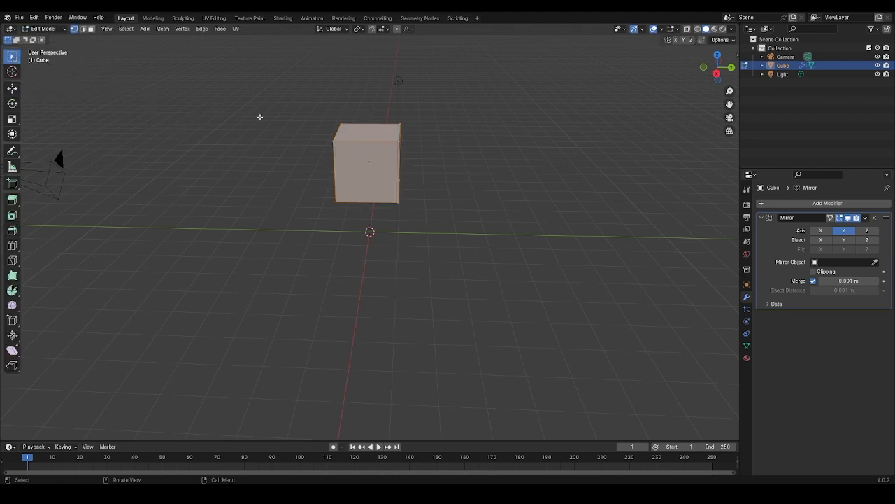
middle_click_drag(310, 146, 124, 55)
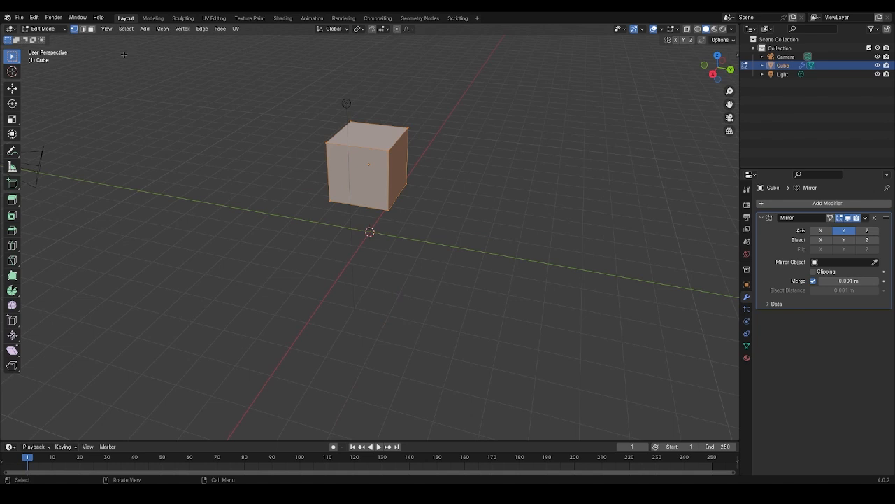
left_click(91, 30)
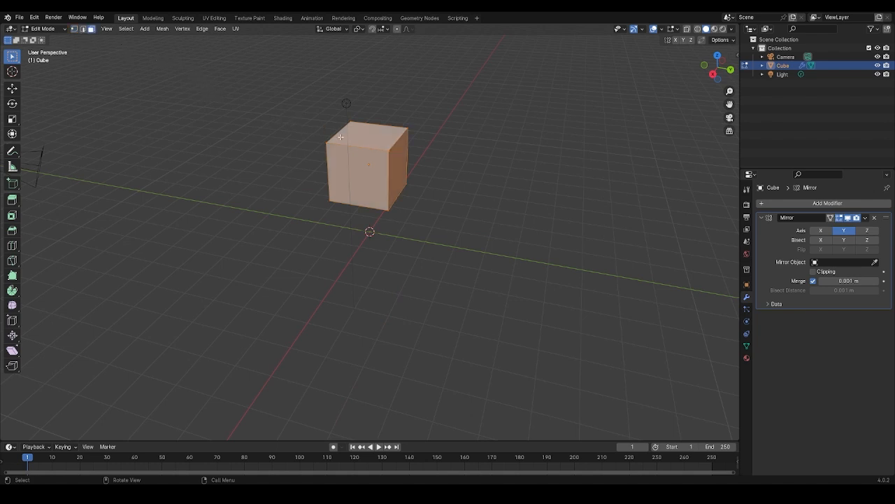
middle_click_drag(421, 151, 403, 158)
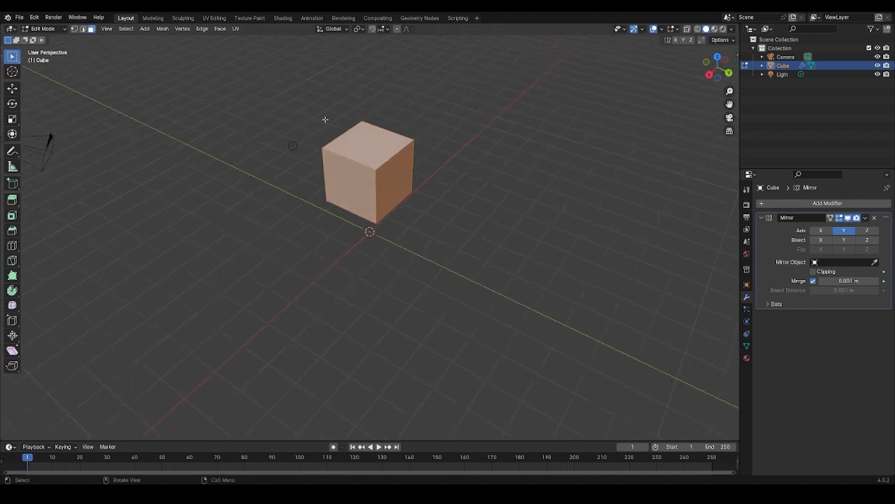
middle_click_drag(422, 179, 365, 174)
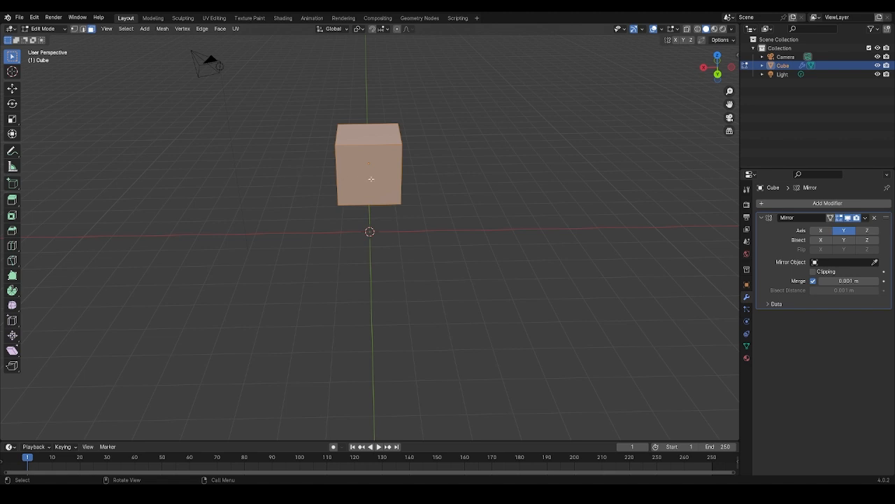
Extrude only the cube's positive-Y side face slightly outward and scale the new face down uniformly to about 0.4.
key("alt+a")
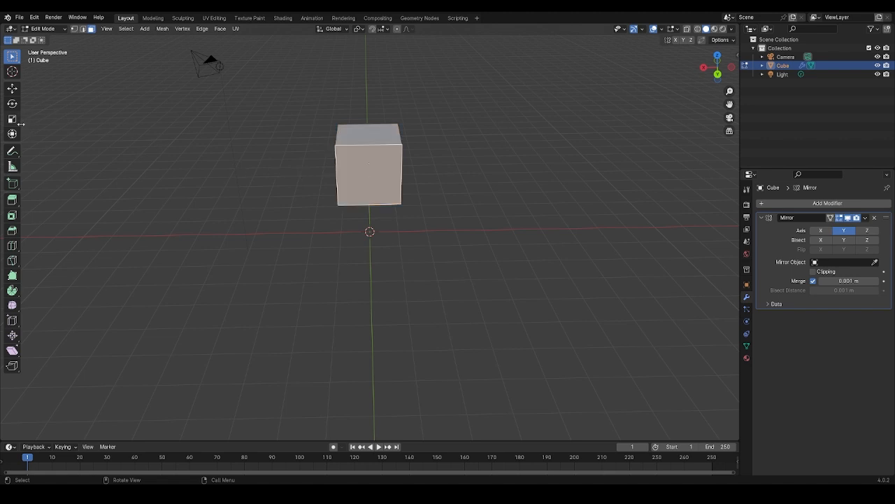
left_click(11, 200)
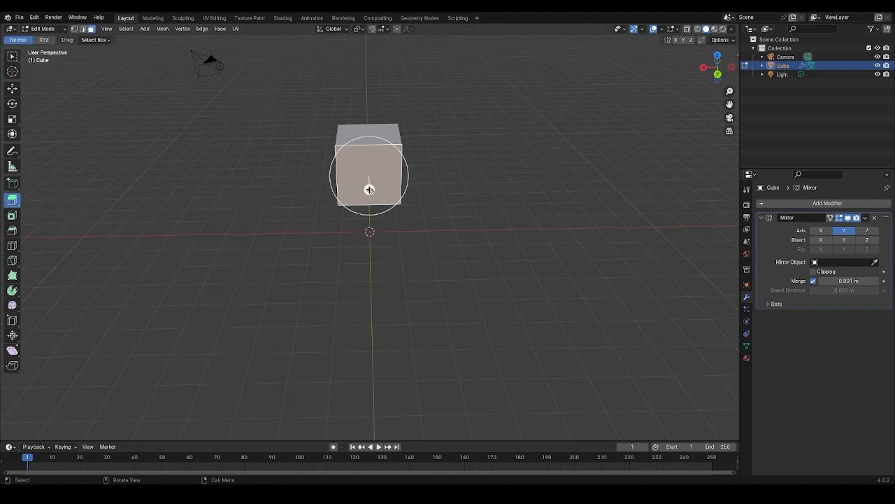
left_click_drag(369, 189, 369, 193)
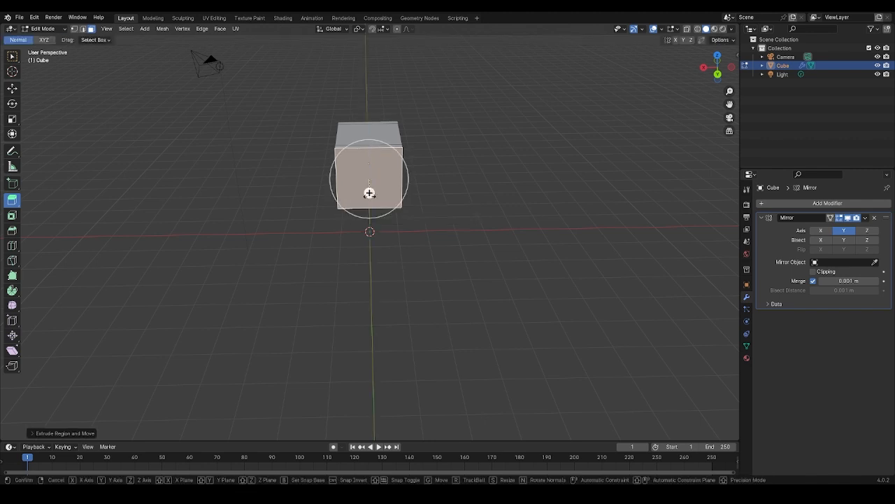
key("r")
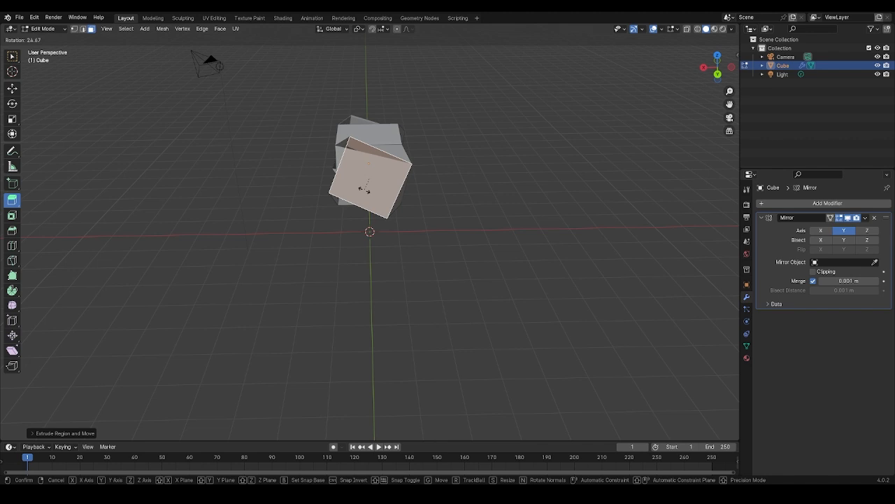
right_click(363, 189)
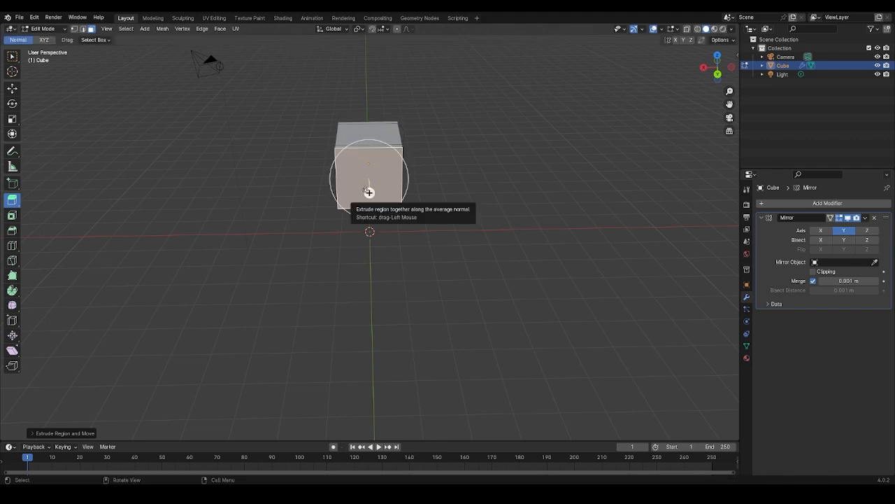
key("s")
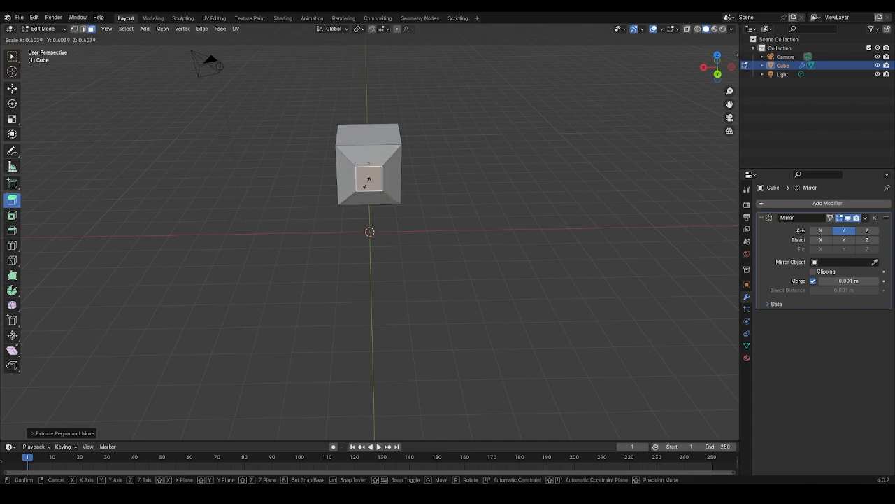
left_click(368, 192)
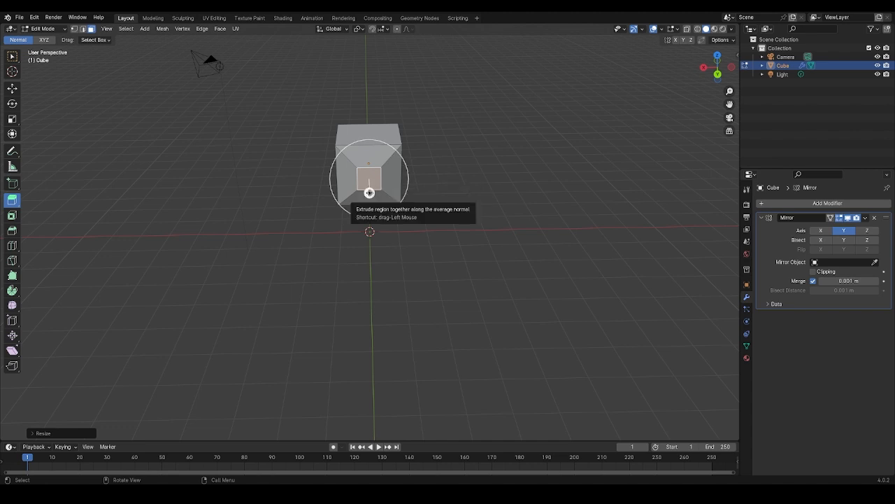
Extrude the small side face outward about 0.95 m, then once more by a similar length, to form a two-segment horizontal arm.
left_click_drag(369, 193, 372, 205)
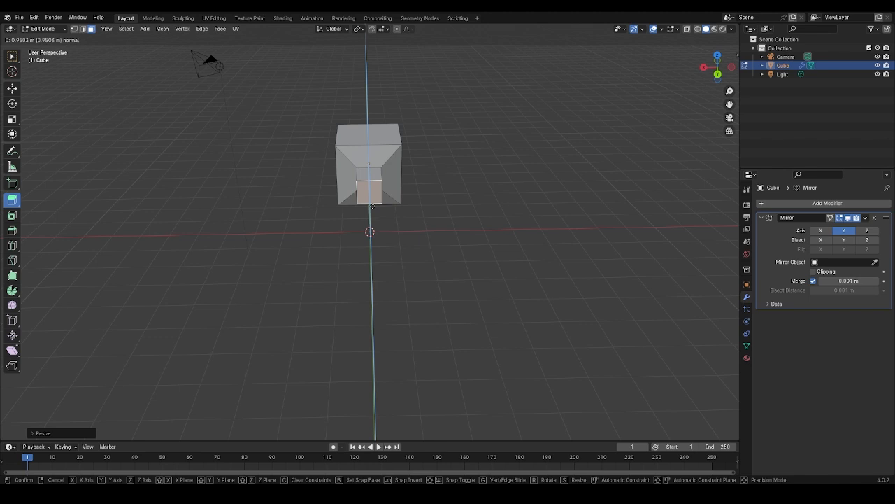
left_click_drag(373, 205, 373, 206)
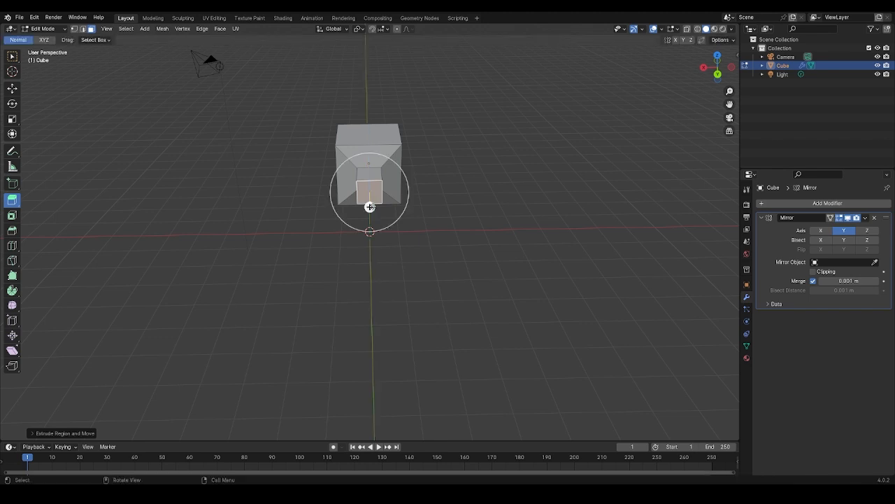
middle_click_drag(373, 205, 468, 165)
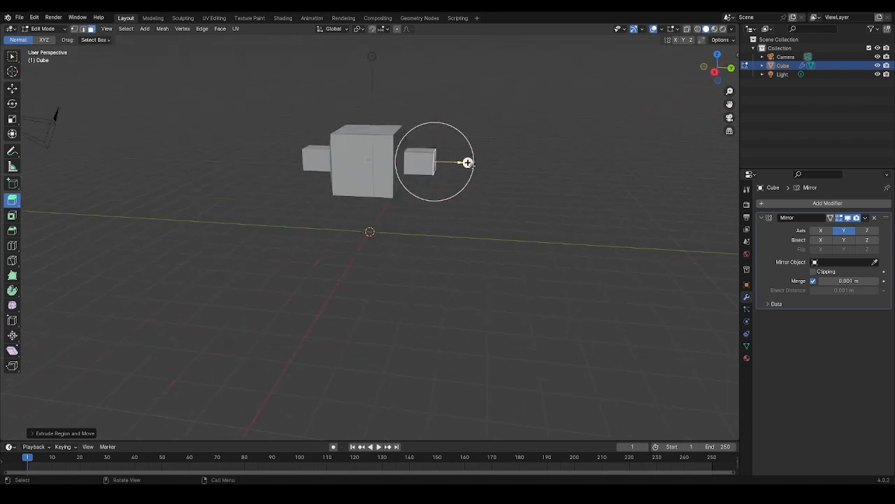
left_click_drag(467, 162, 496, 168)
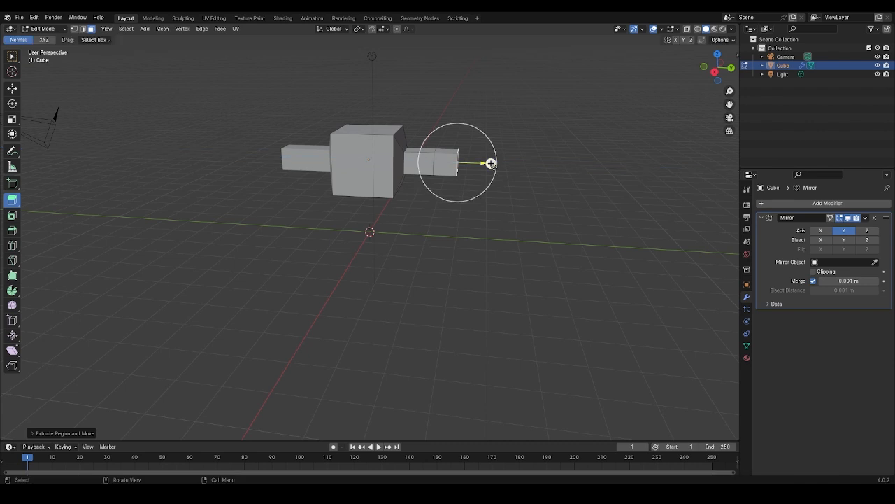
Extrude the underside face of the arm's outer segment straight down to form a vertical leg.
middle_click_drag(465, 181, 459, 135)
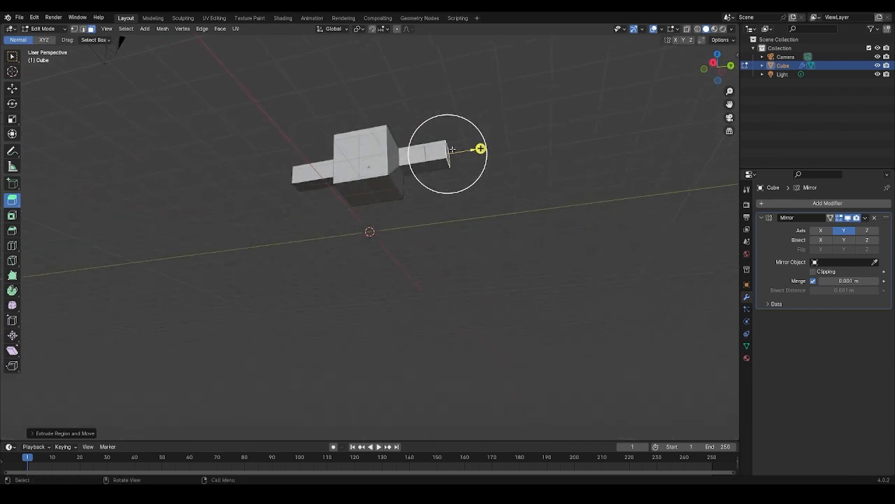
left_click(435, 163)
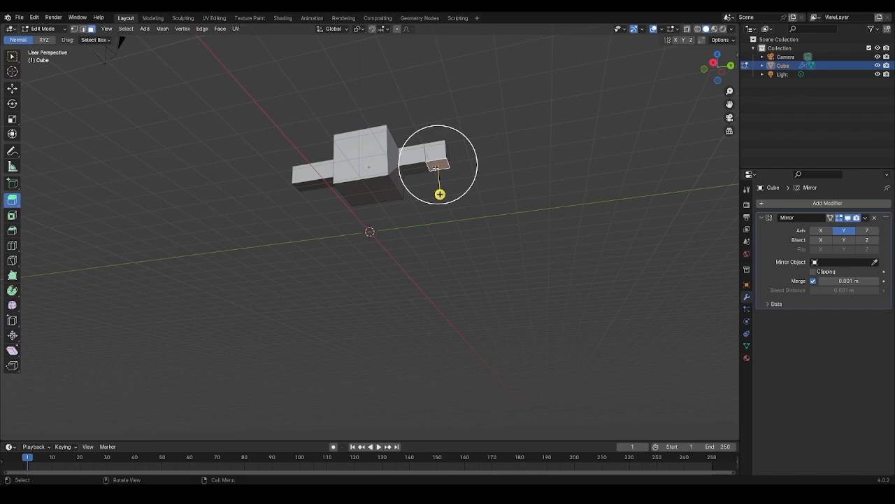
left_click_drag(439, 193, 441, 238)
middle_click_drag(441, 238, 440, 249)
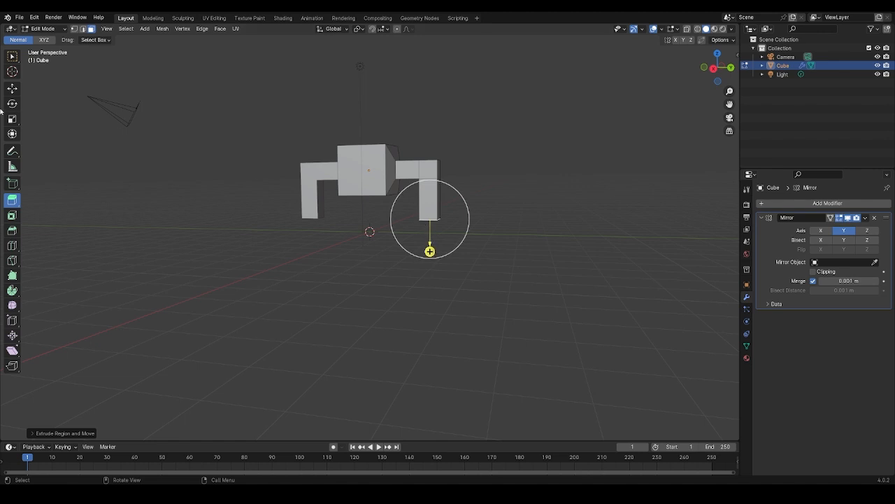
Move the leg's bottom face down along the Z axis to lengthen the leg to ground level.
left_click(12, 88)
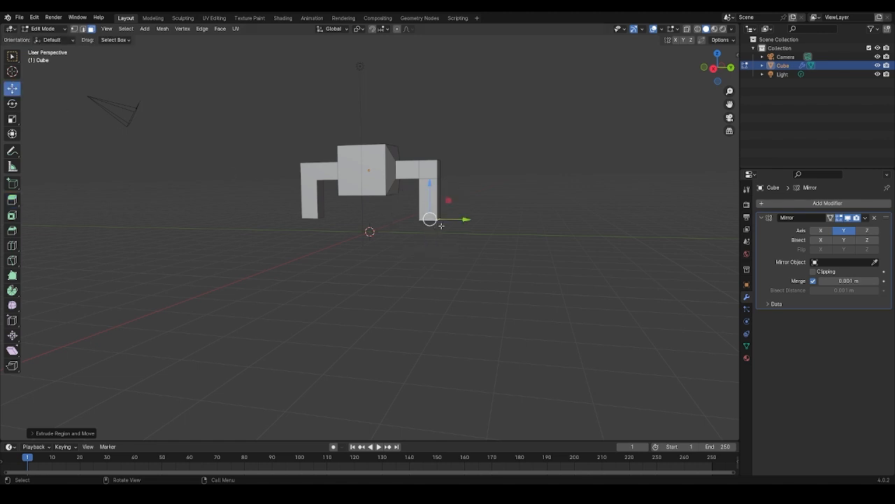
left_click_drag(430, 185, 431, 202)
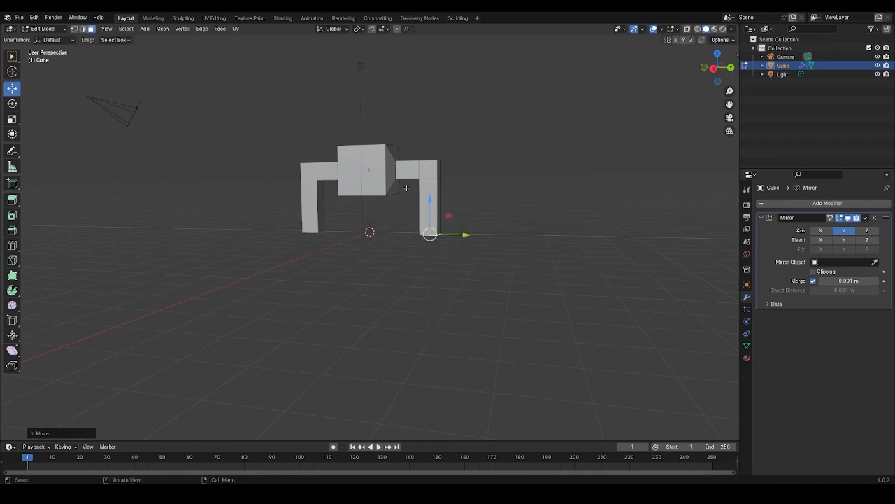
middle_click_drag(406, 187, 415, 198)
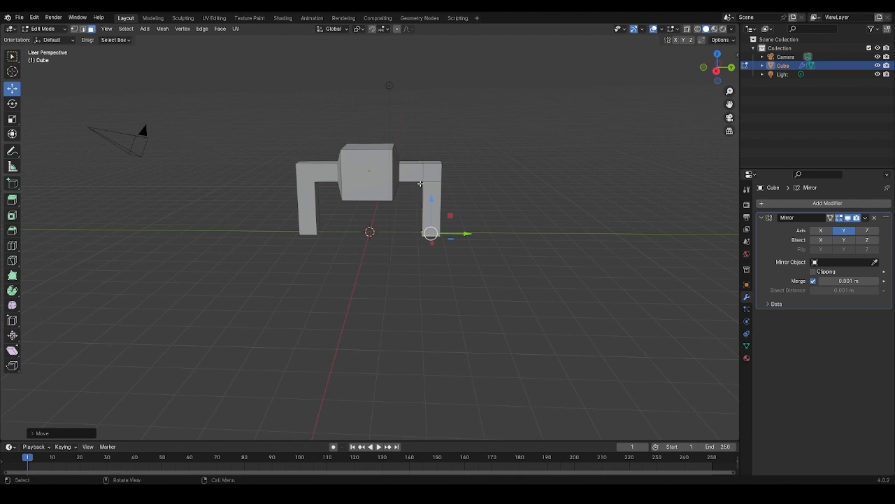
Extrude the arm's end block outward through its -X and +X faces to form a long beam, adding a short end segment at +X.
left_click(8, 202)
middle_click_drag(396, 183, 225, 199)
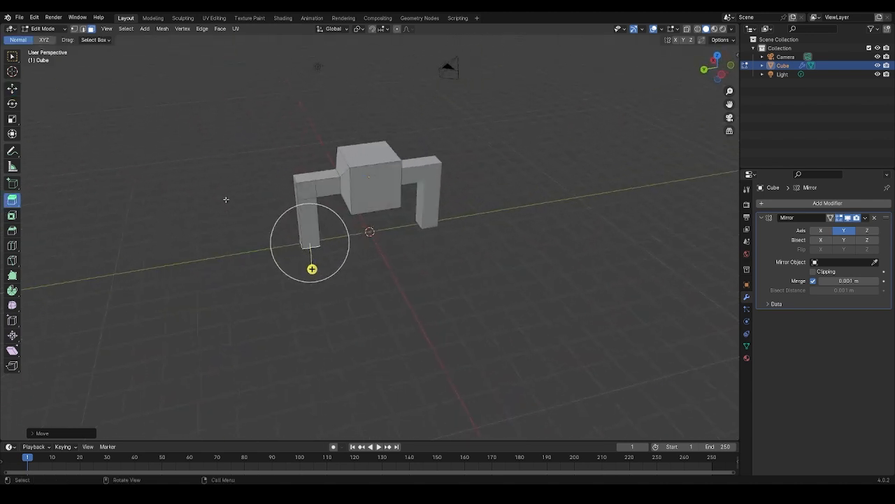
left_click(307, 191)
left_click_drag(312, 205, 324, 231)
middle_click_drag(324, 232, 459, 155)
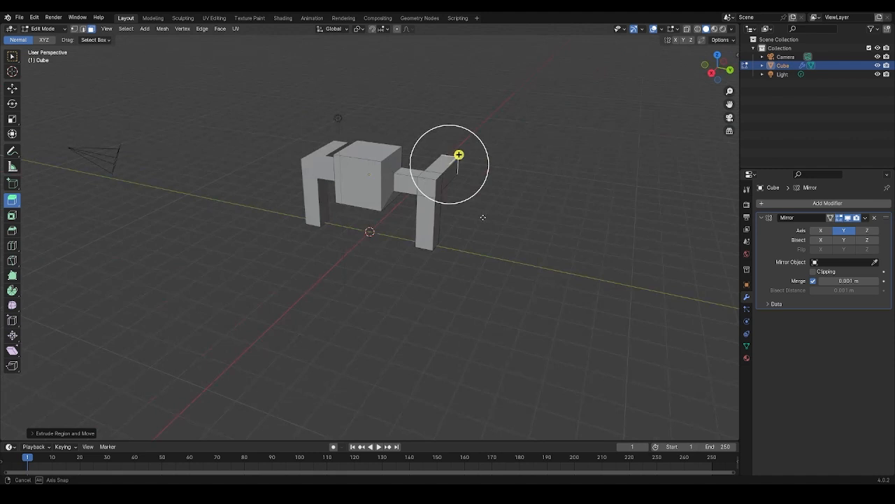
left_click(424, 181)
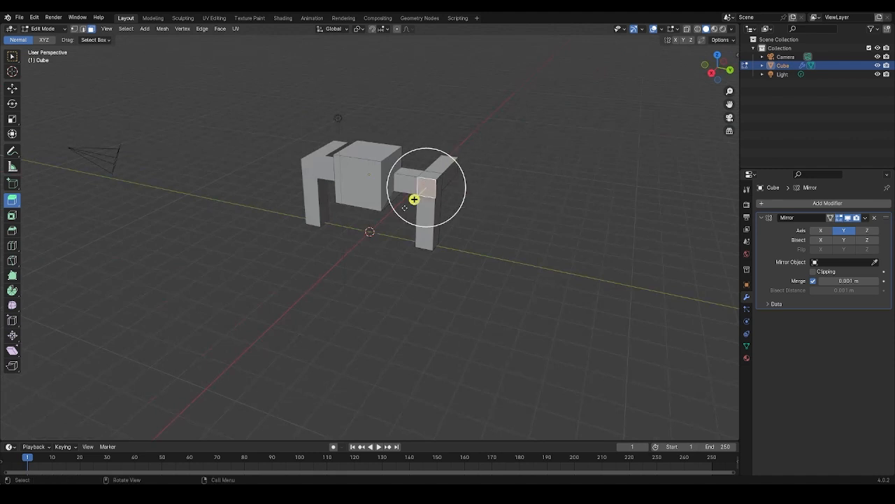
left_click_drag(414, 200, 380, 230)
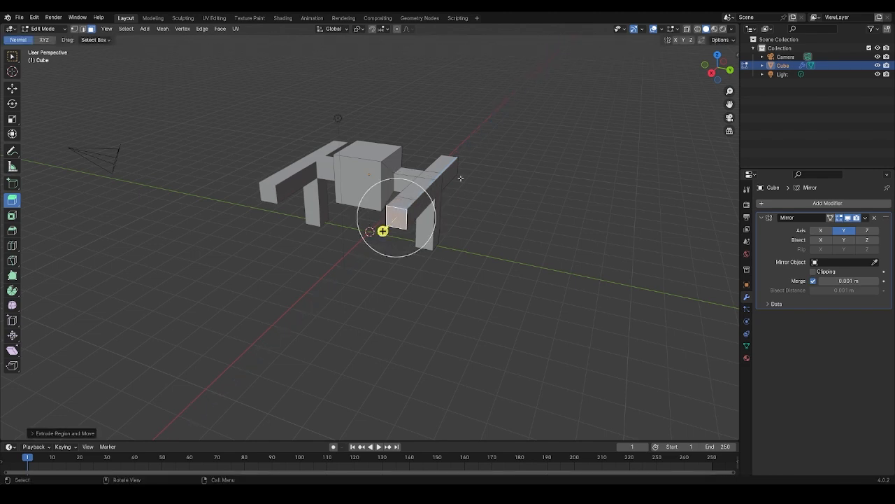
Extrude a short segment from the beam's -X end and extrude that segment's underside straight down to form a rear leg.
middle_click_drag(469, 175, 349, 189)
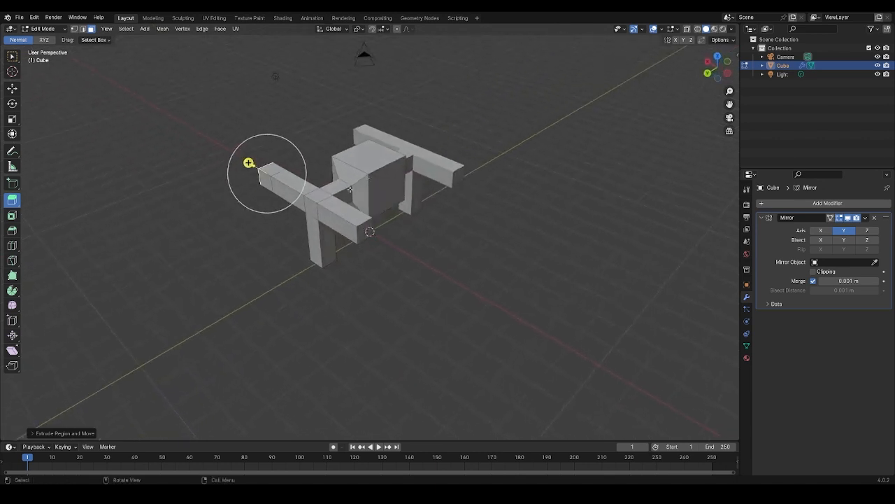
left_click(365, 230)
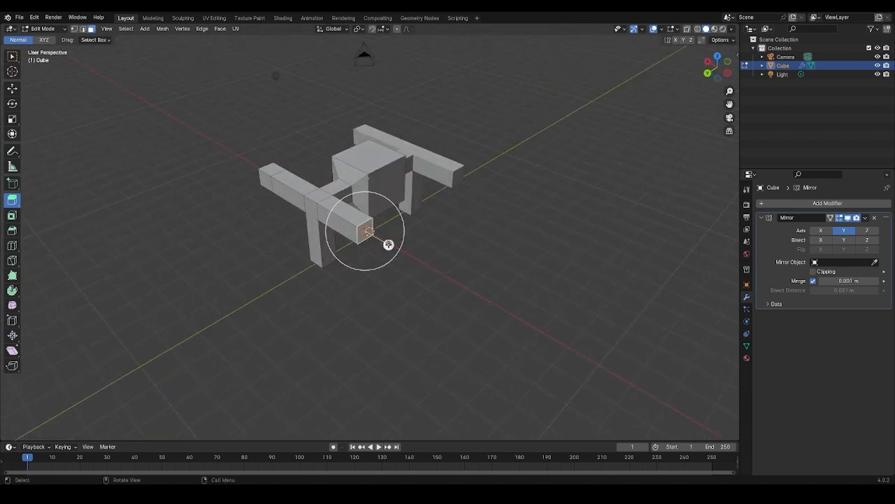
left_click_drag(388, 244, 404, 253)
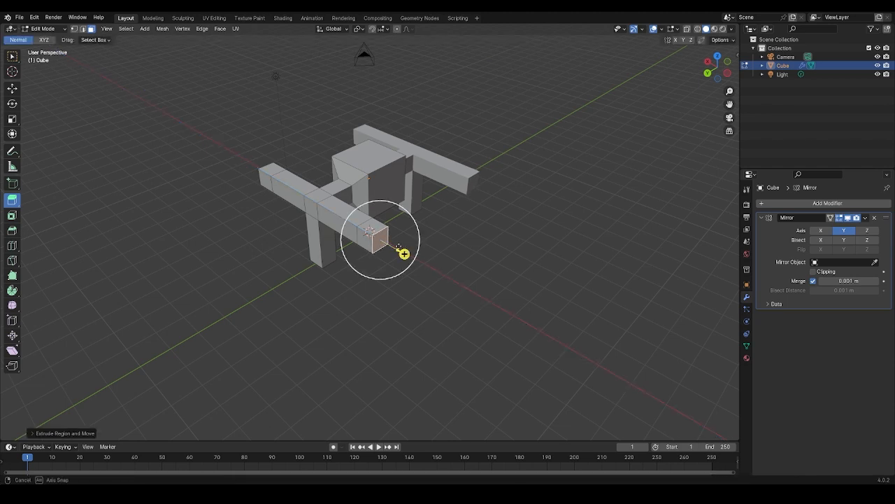
middle_click_drag(405, 253, 428, 165)
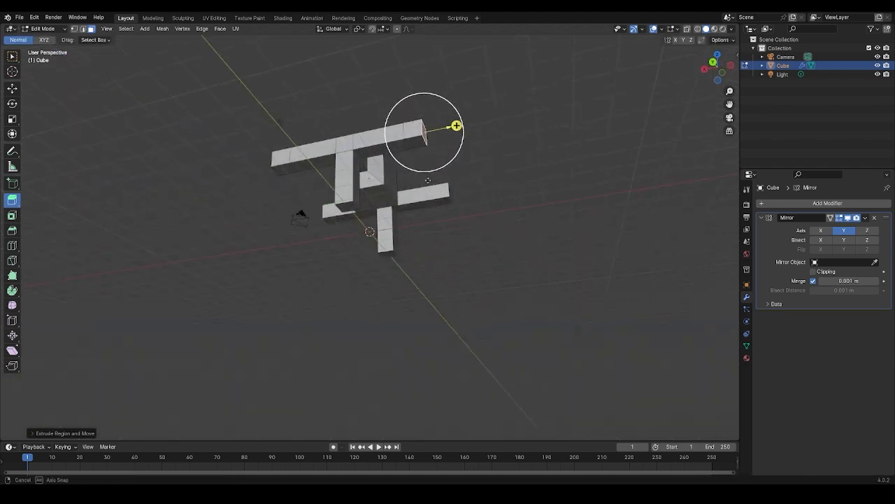
left_click(416, 144)
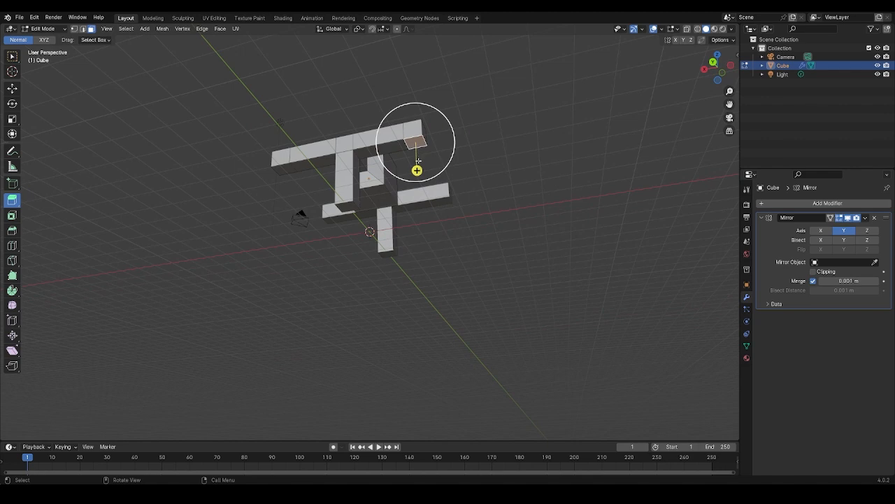
left_click_drag(419, 161, 417, 208)
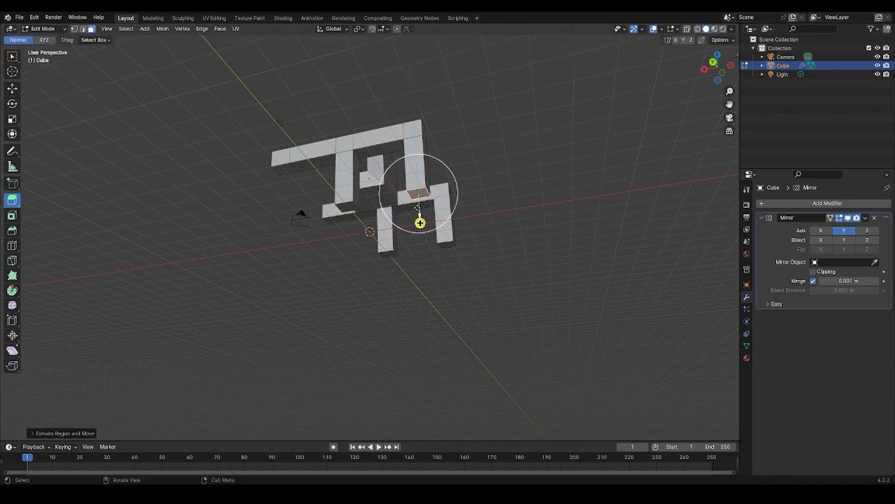
Extrude the underside of the beam's +X end segment straight down to form a front leg.
middle_click_drag(417, 208, 430, 240)
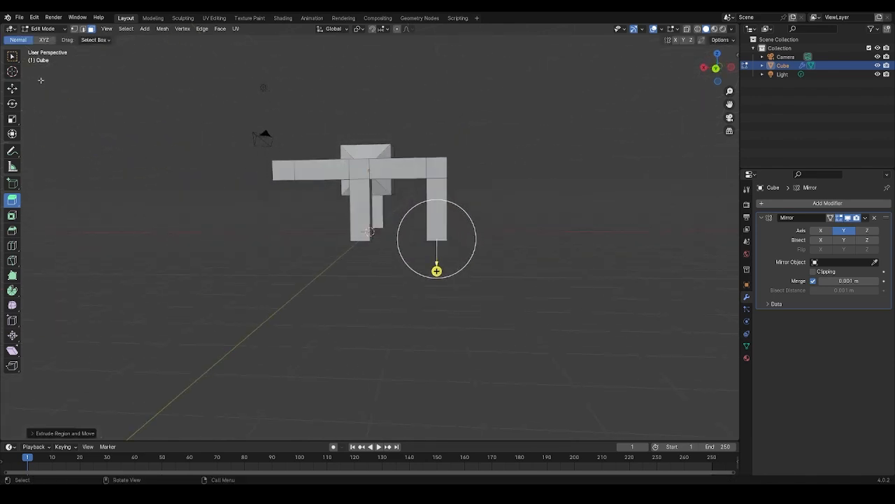
middle_click_drag(306, 178, 296, 163)
left_click(294, 159)
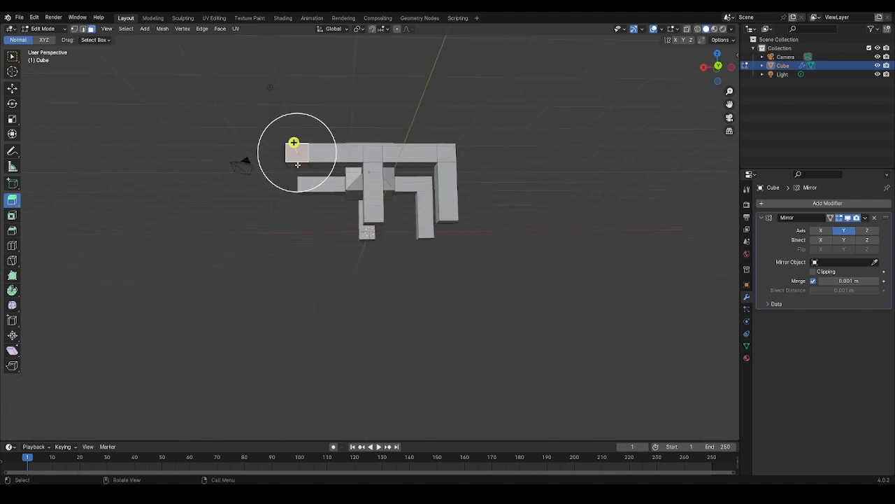
left_click(299, 168)
left_click(299, 167)
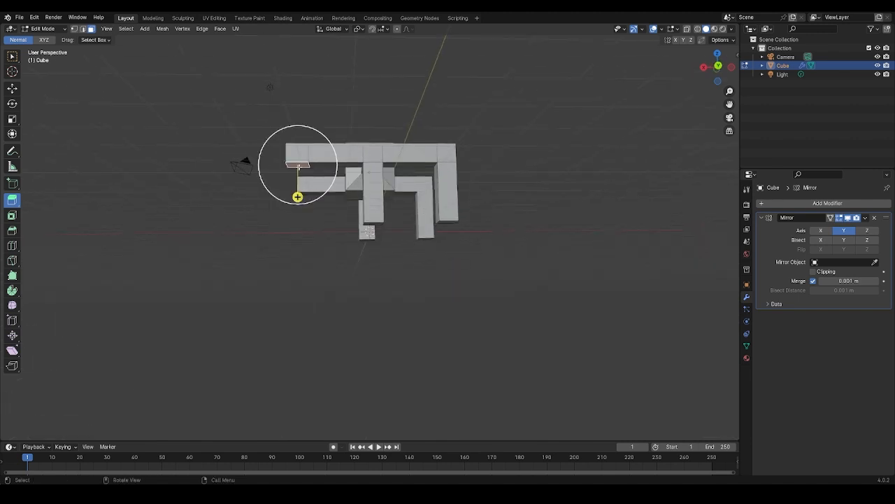
left_click_drag(298, 197, 297, 250)
Taper the cube's top with a slight extrusion scaled to about 0.52, and extrude a short waist upward from the smaller face.
middle_click_drag(325, 212, 371, 241)
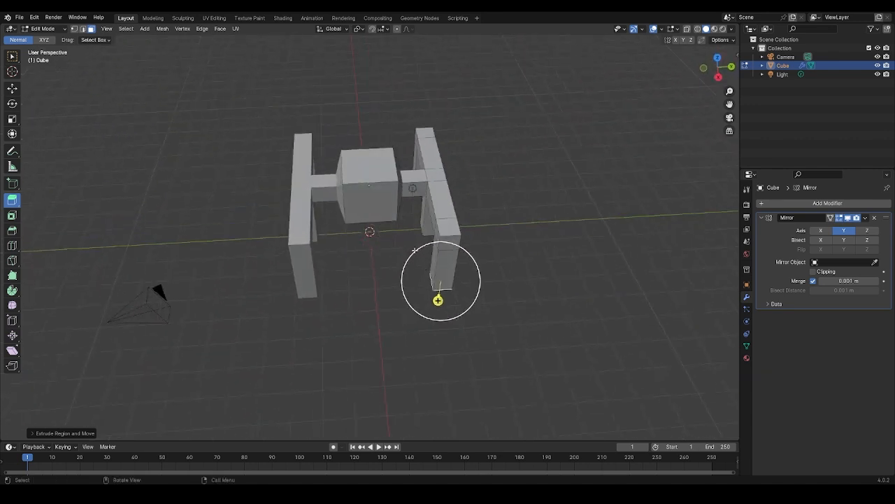
left_click(368, 165)
middle_click_drag(369, 166, 344, 152)
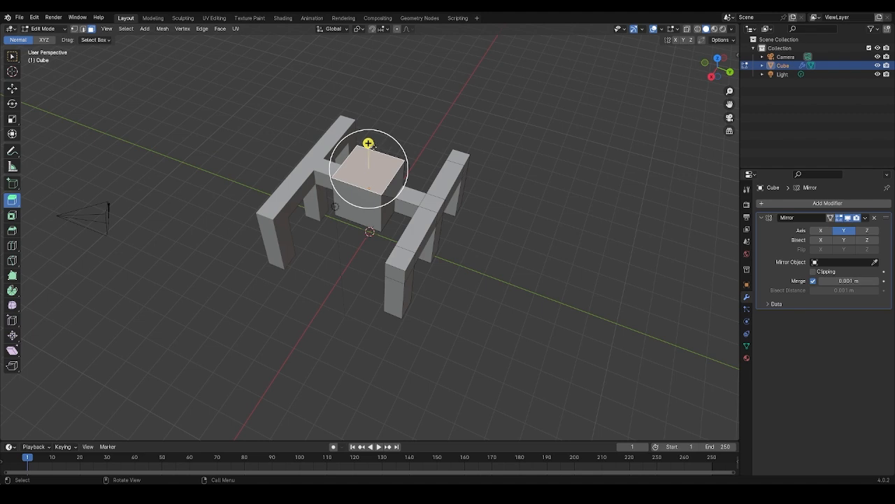
left_click_drag(368, 143, 368, 136)
key("s")
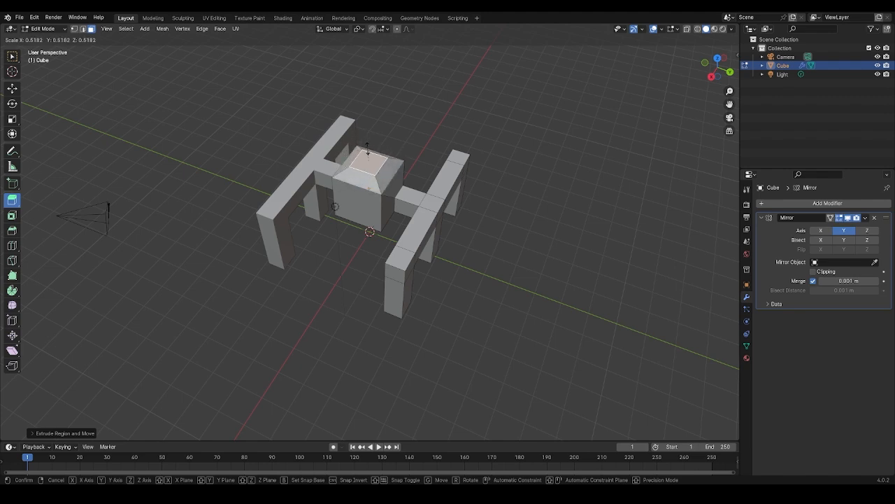
left_click(368, 149)
left_click_drag(368, 136, 368, 121)
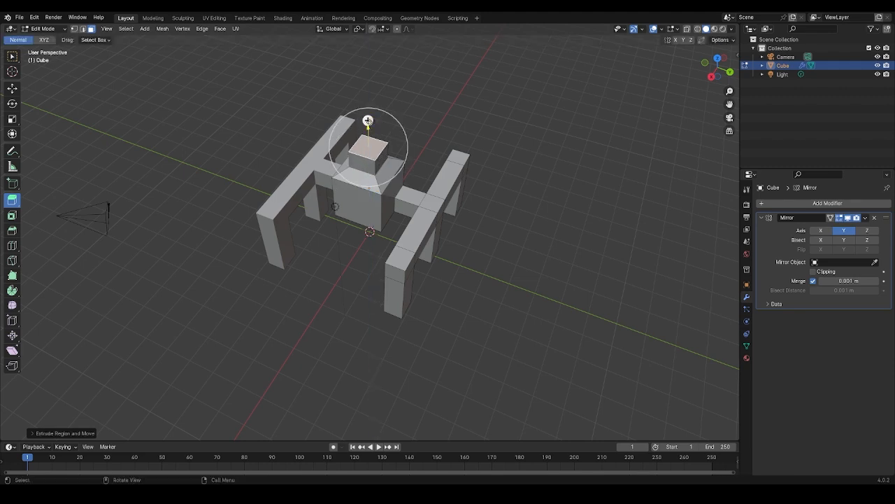
key("s")
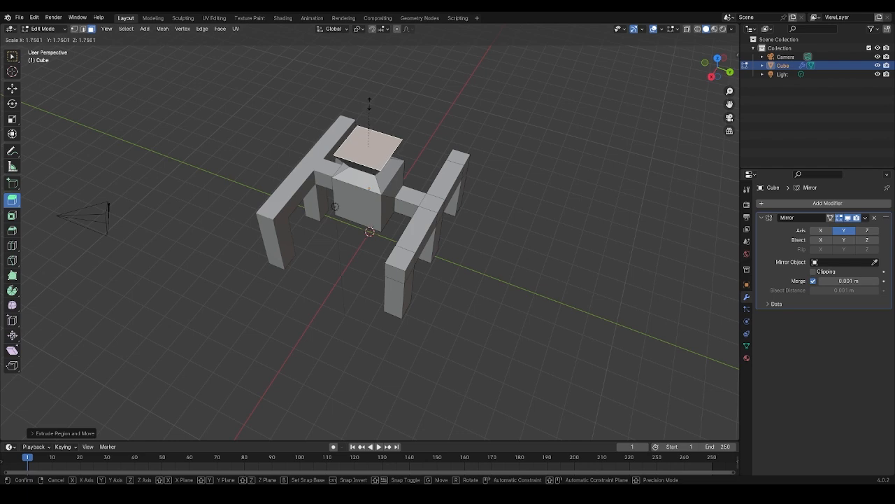
left_click(369, 113)
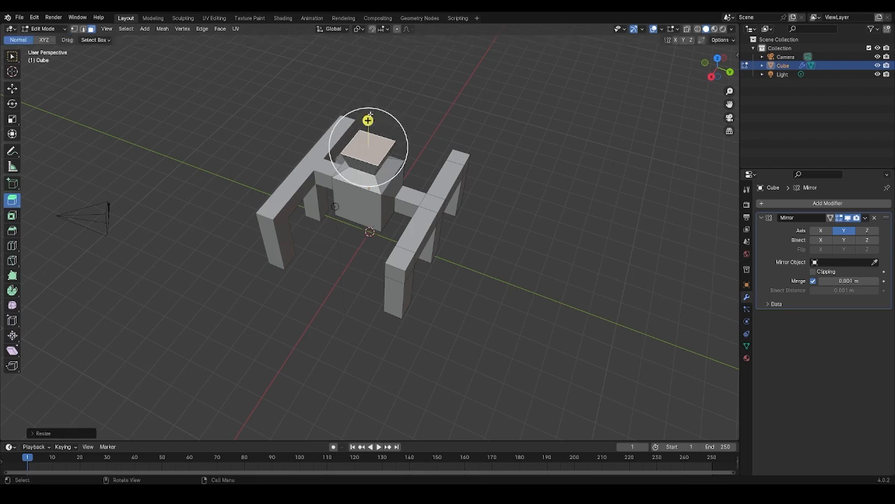
left_click_drag(370, 113, 368, 119)
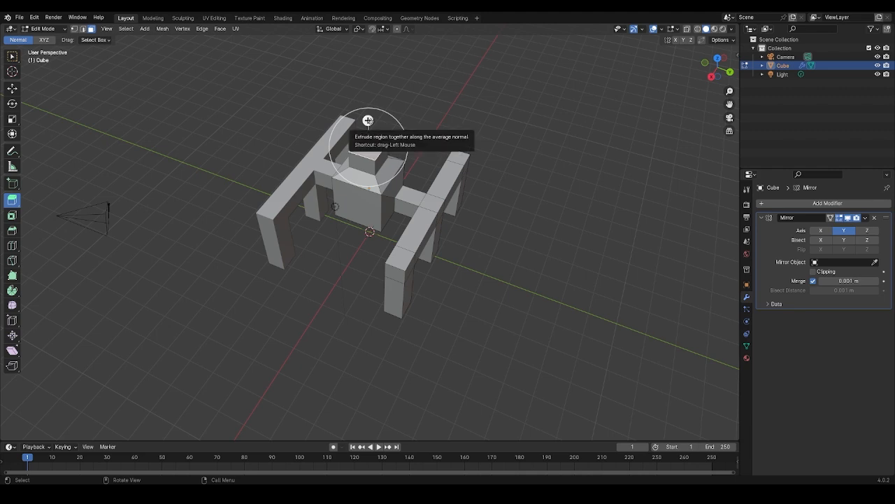
Extrude the waist's top face slightly, scale it up to about 2.2, and extrude it upward to form a torso block.
left_click_drag(368, 120, 368, 115)
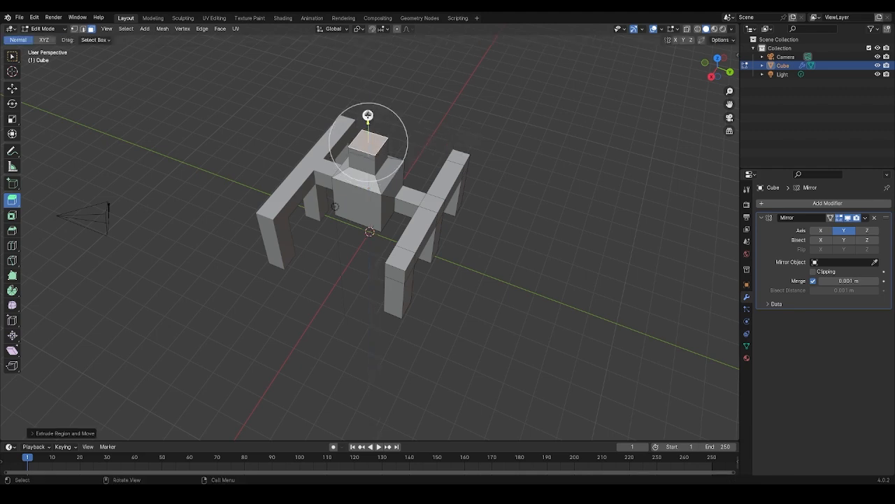
key("s")
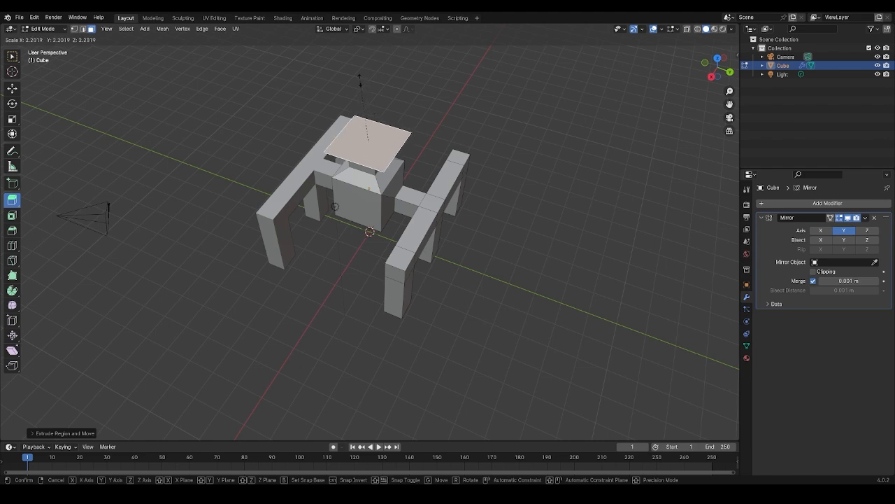
left_click(360, 82)
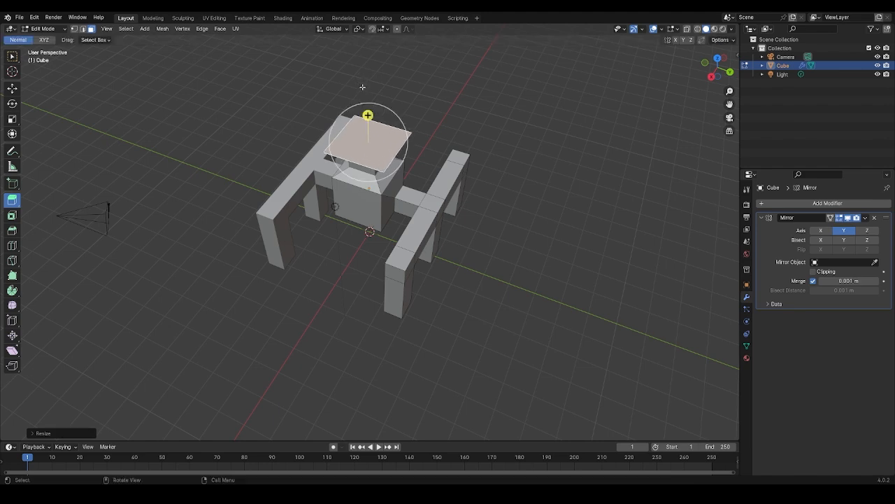
left_click_drag(368, 115, 366, 66)
Taper the torso's top with a slight extrusion scaled down, and extrude a short neck upward from the smaller face.
middle_click_drag(367, 66, 401, 139)
scroll(393, 85, "up", 2)
scroll(393, 85, "down", 5)
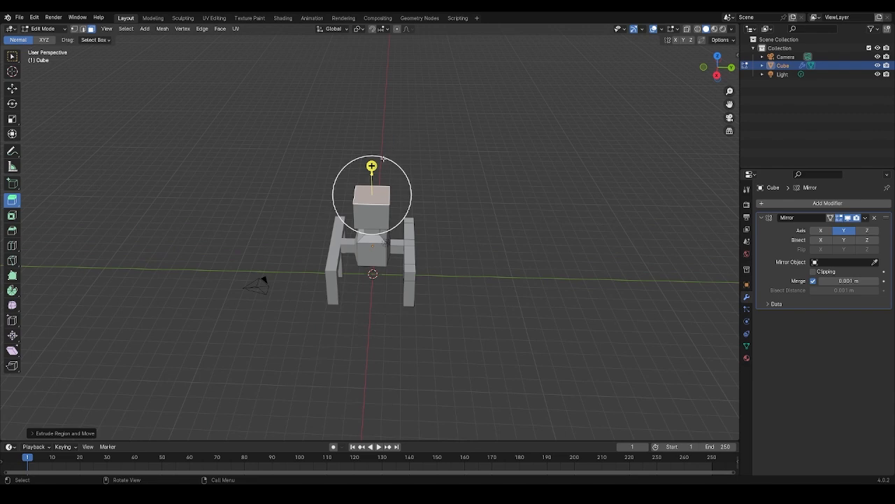
left_click_drag(372, 165, 371, 156)
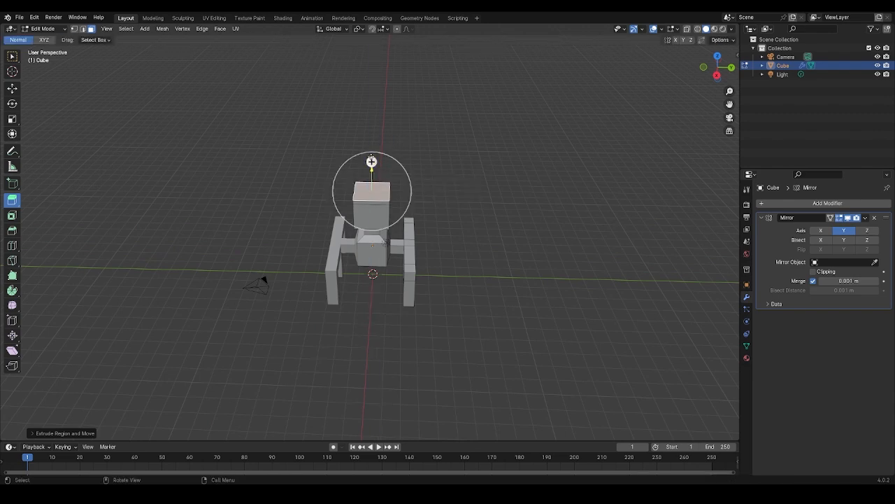
key("s")
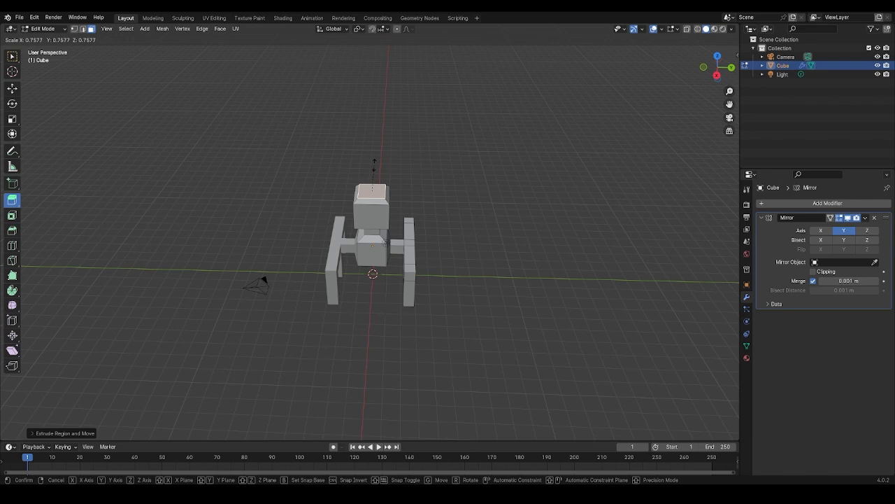
left_click(374, 170)
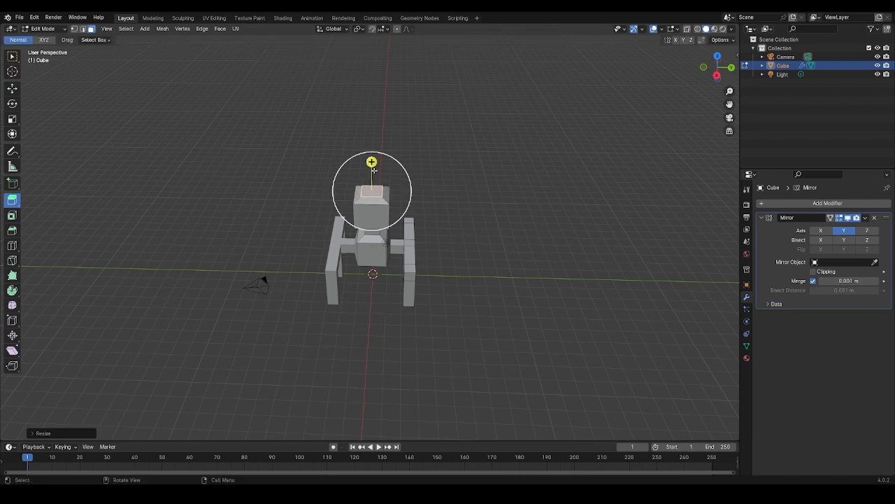
left_click_drag(371, 162, 372, 151)
key("s")
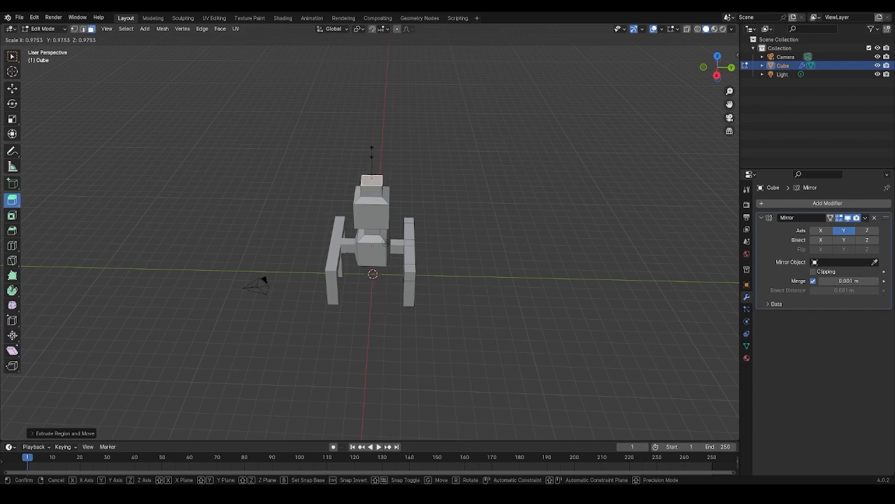
right_click(372, 151)
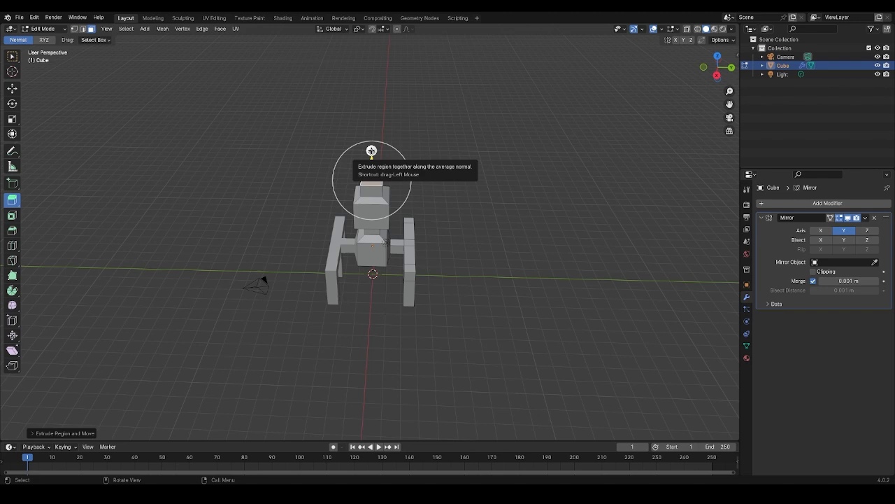
Extrude the neck's top face slightly, scale it up to about 1.66, and extrude it upward to form a head block.
left_click_drag(371, 151, 371, 146)
key("s")
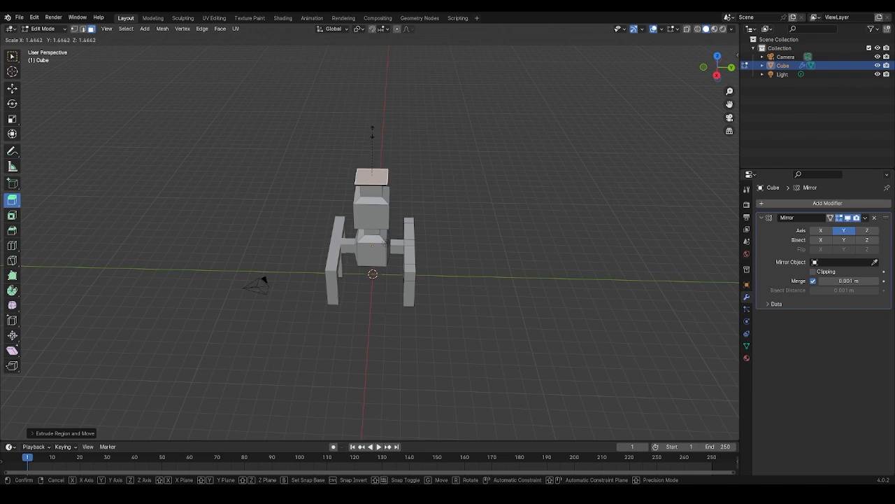
left_click(372, 132)
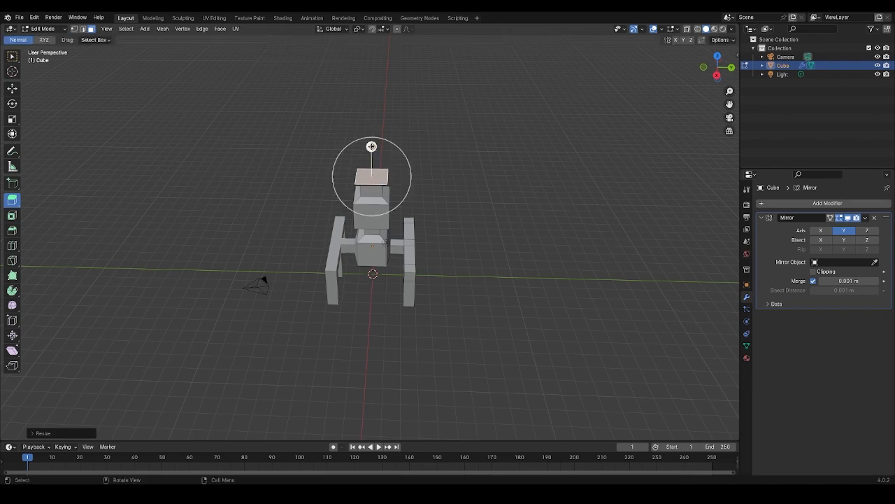
left_click_drag(372, 146, 372, 122)
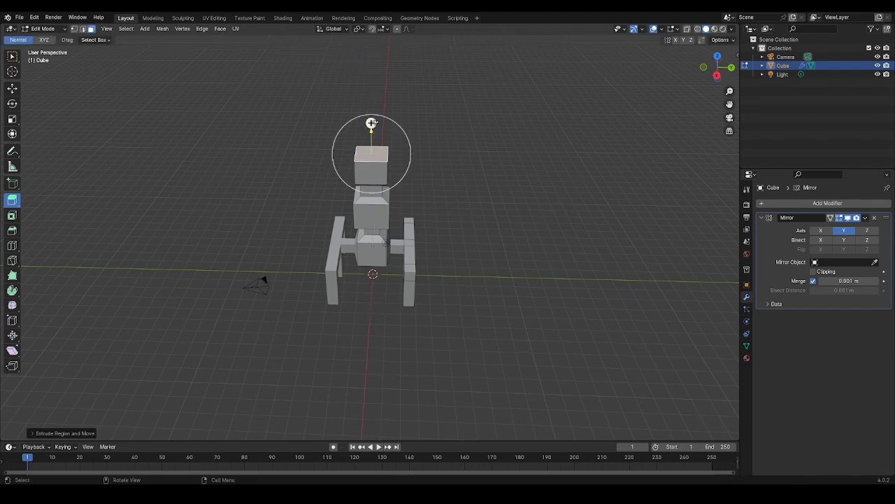
Extrude the torso's side face slightly, scale it down to about 0.54, and extrude it outward to form an upper arm.
middle_click_drag(372, 123, 328, 128)
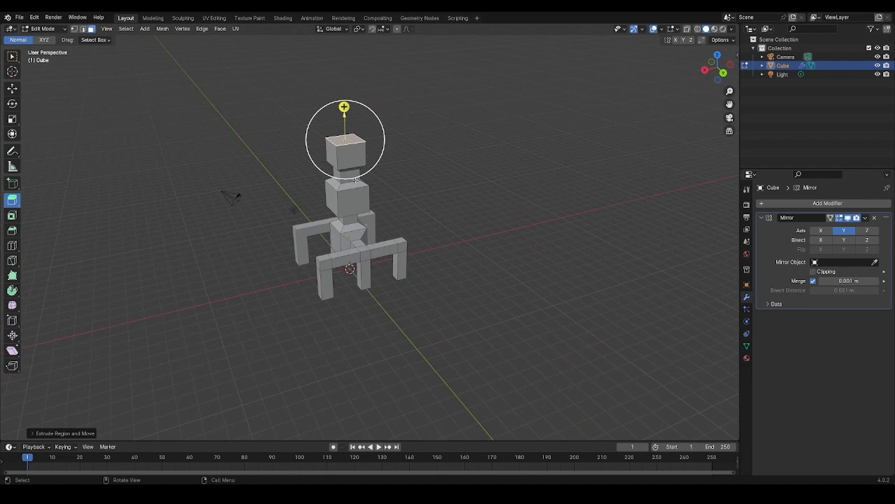
left_click(347, 205)
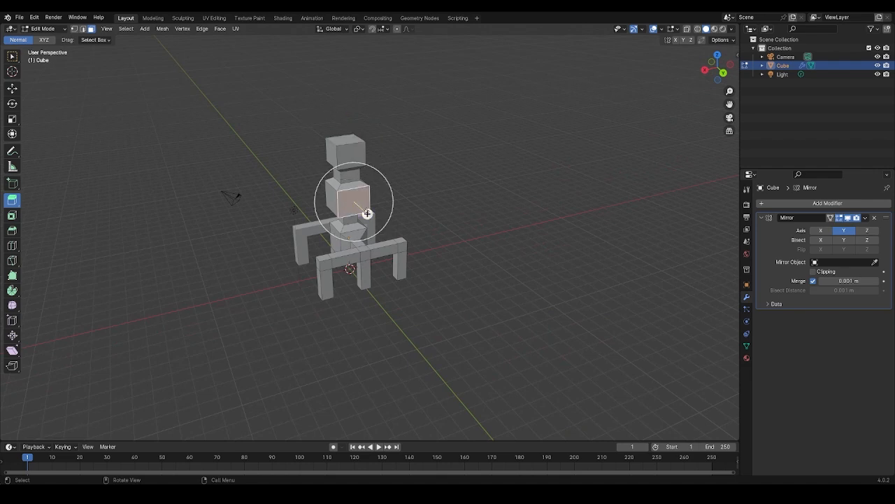
left_click_drag(367, 213, 369, 216)
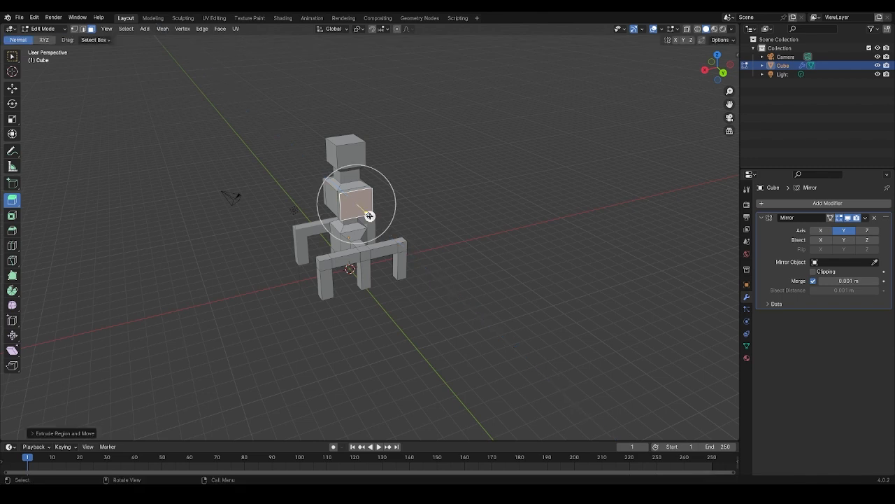
key("s")
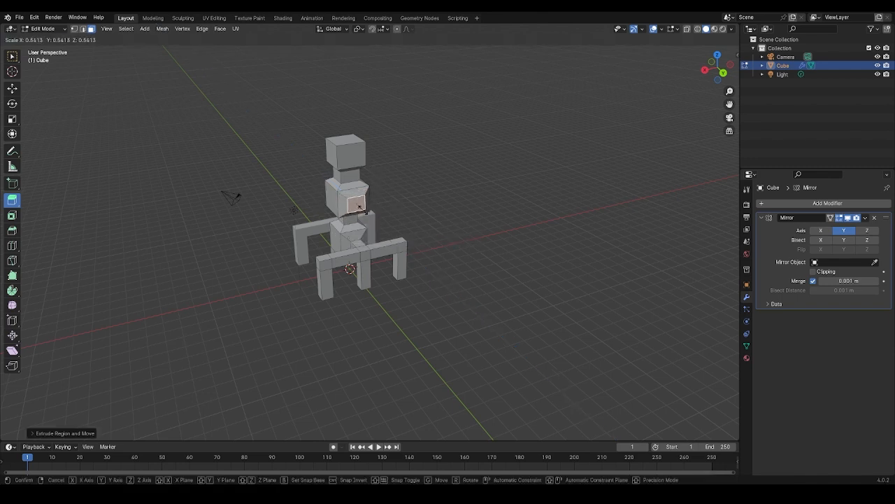
left_click(358, 207)
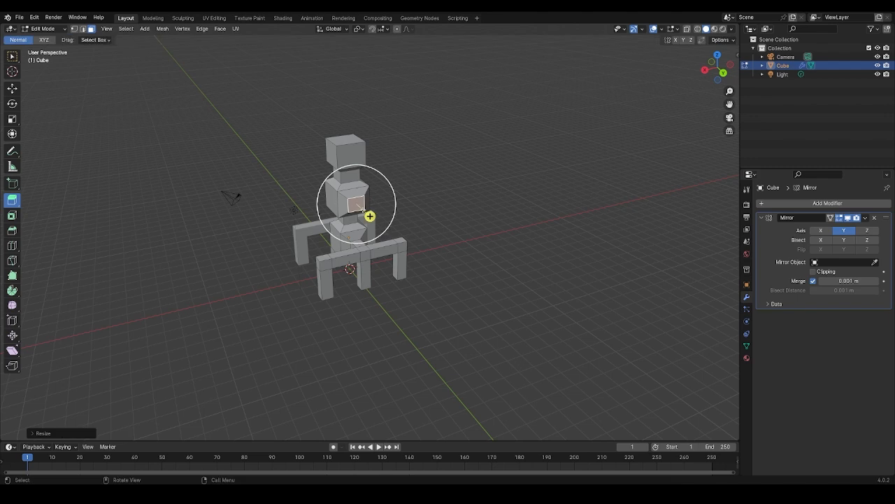
left_click_drag(370, 217, 381, 228)
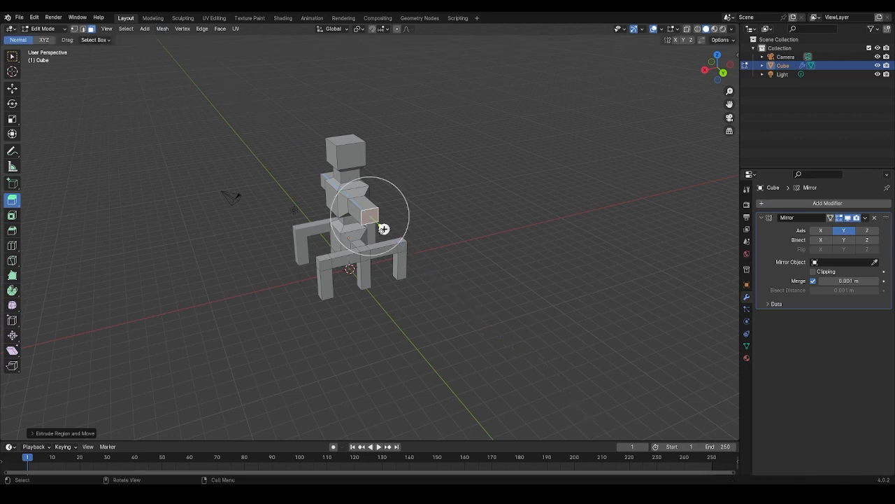
Extend the arm's end with a short outward extrusion, and extrude a long forearm forward from that end segment's front face.
key("s")
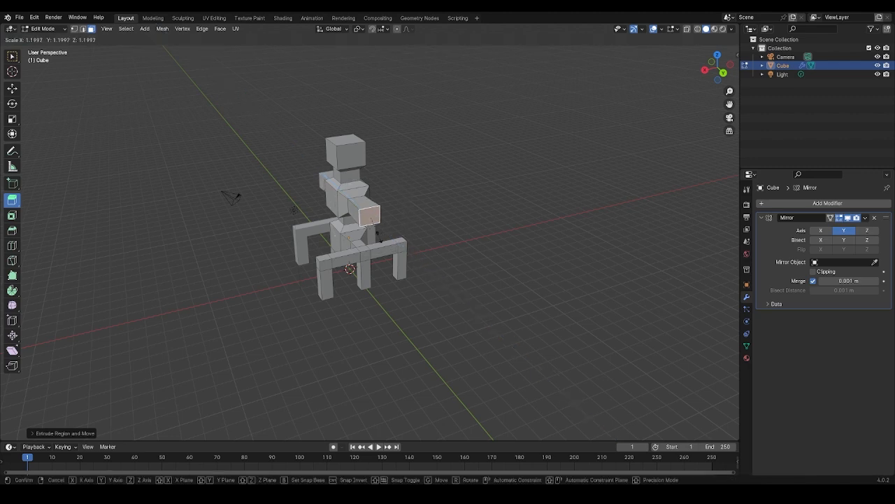
left_click(379, 235)
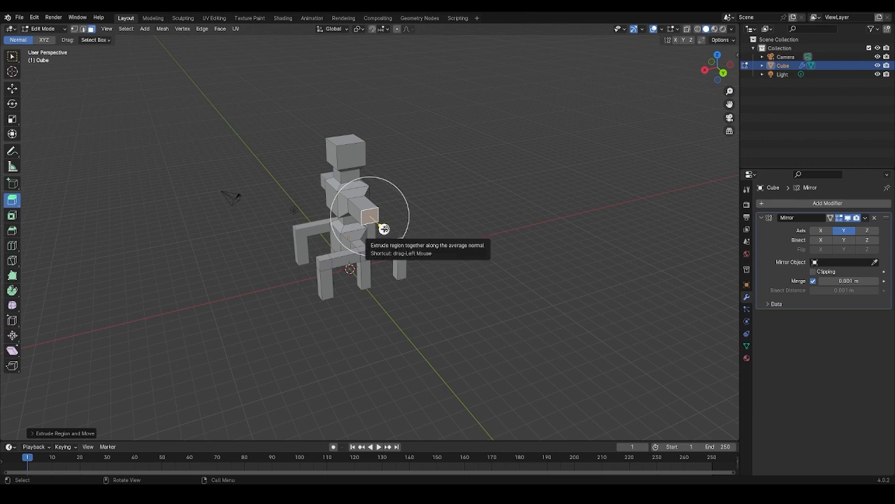
left_click_drag(384, 228, 393, 237)
middle_click_drag(394, 237, 474, 193)
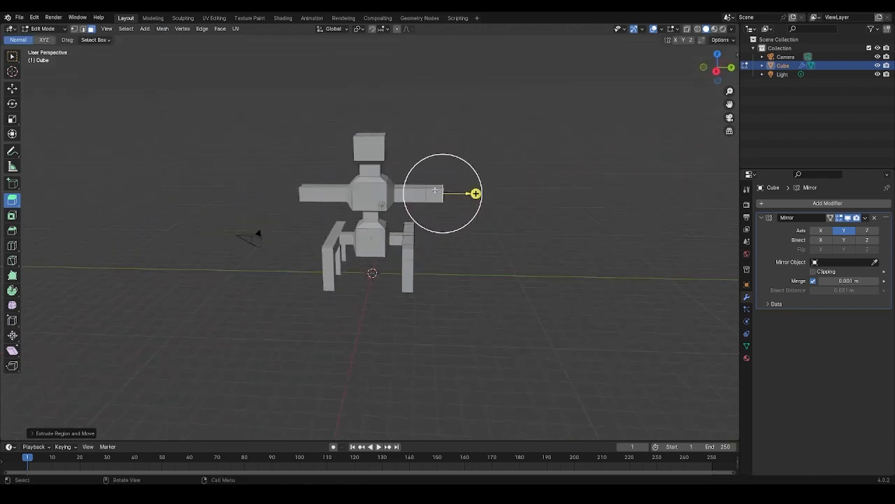
left_click_drag(435, 202, 440, 224)
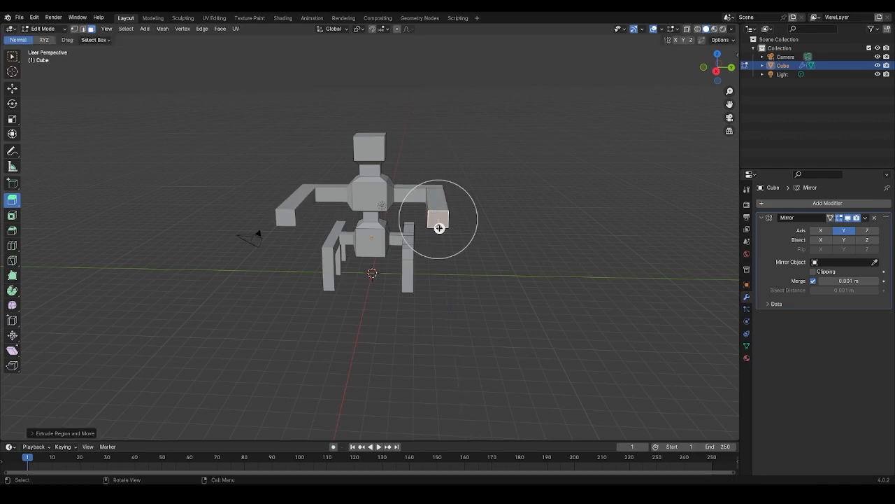
middle_click_drag(440, 224, 416, 352)
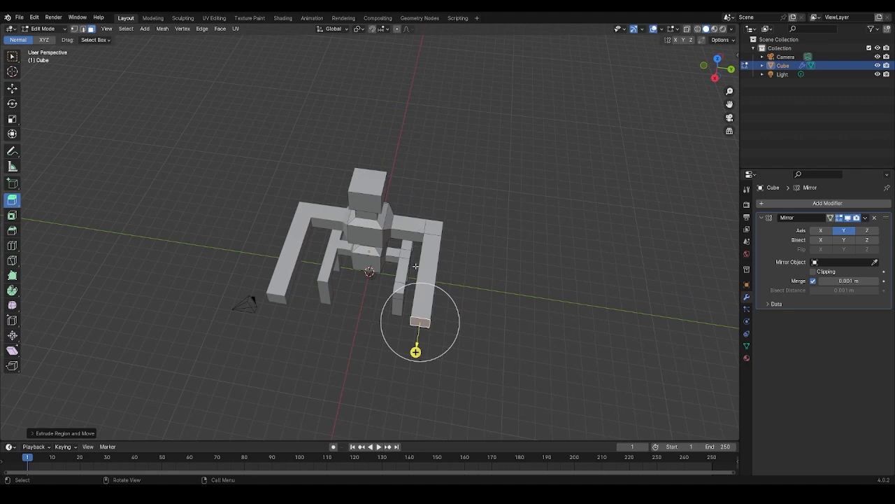
Extrude the head's side face slightly, scale it down to about 0.39, and extrude it outward into a thin horizontal bar.
middle_click_drag(413, 267, 345, 199)
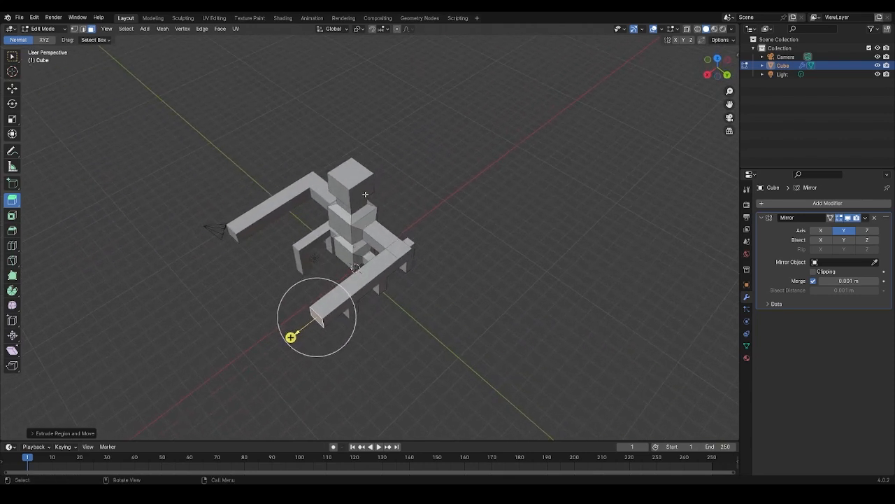
left_click(364, 189)
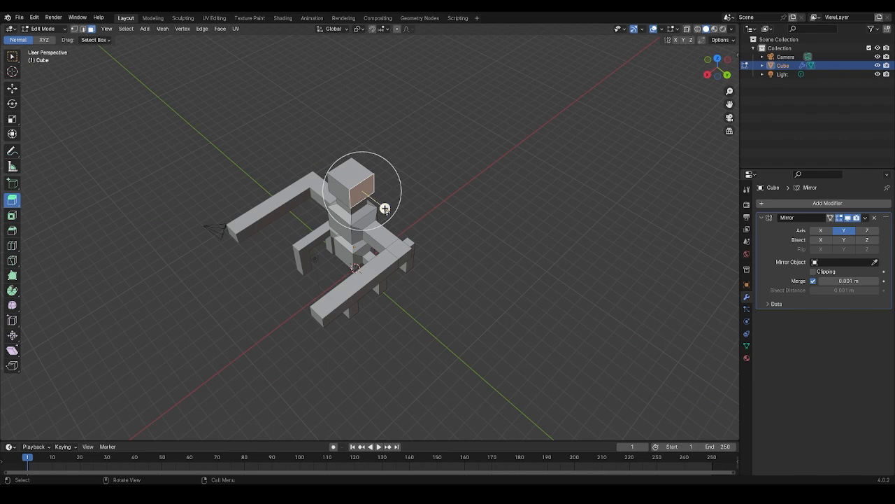
left_click_drag(385, 208, 386, 209)
key("s")
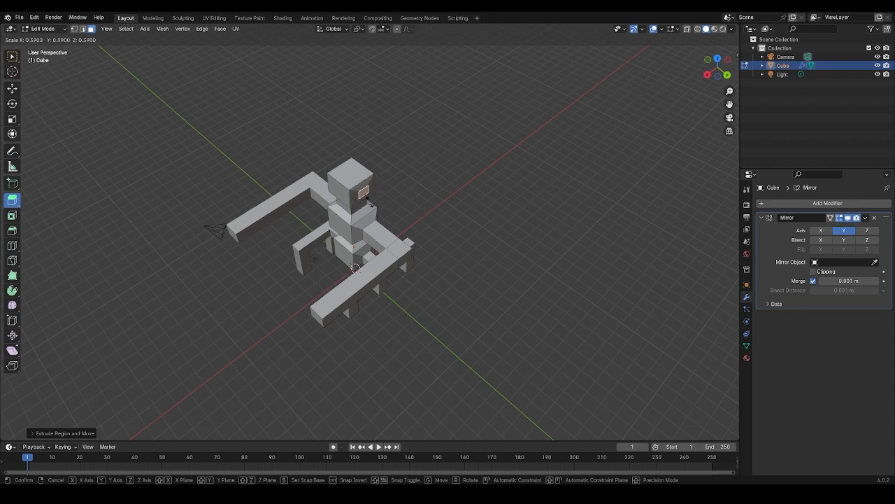
left_click(368, 202)
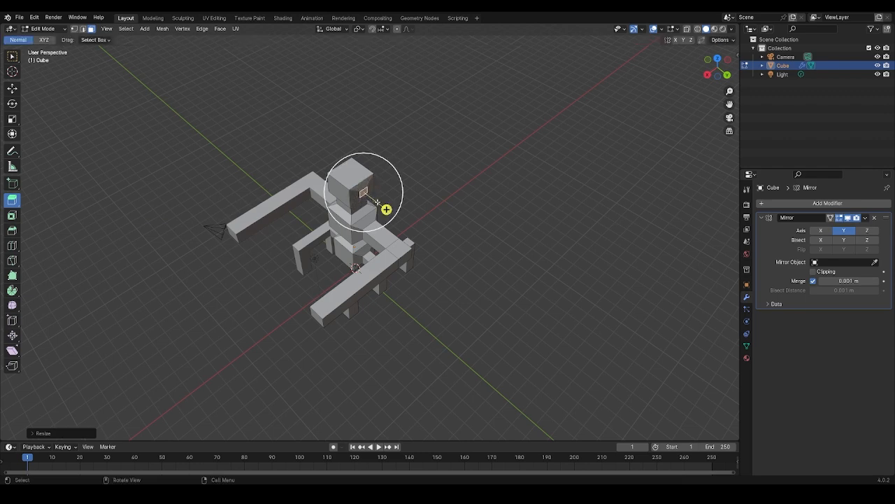
left_click_drag(389, 210, 392, 213)
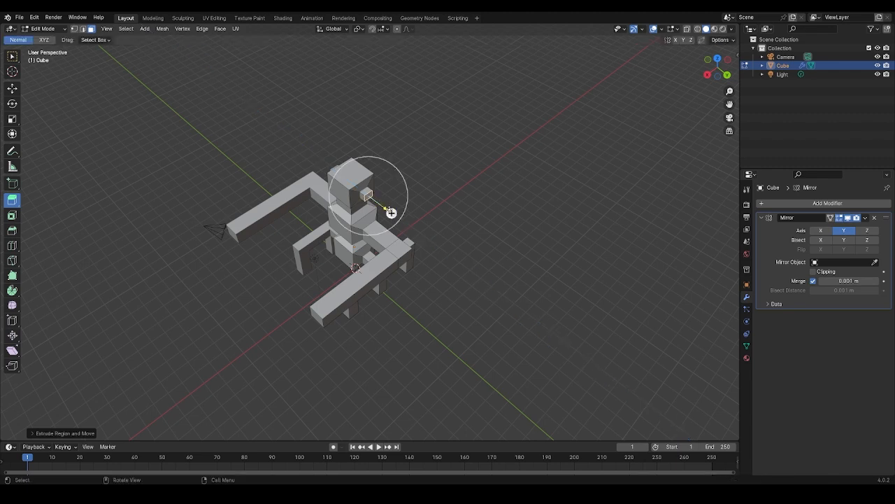
left_click_drag(391, 212, 411, 227)
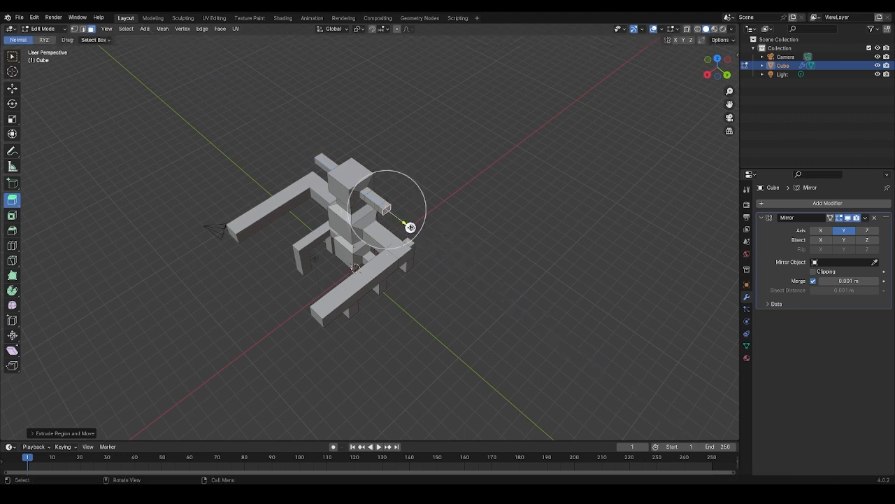
Extrude the small top face at the tip of the head's side bar upward to form a tall vertical horn.
left_click(384, 202)
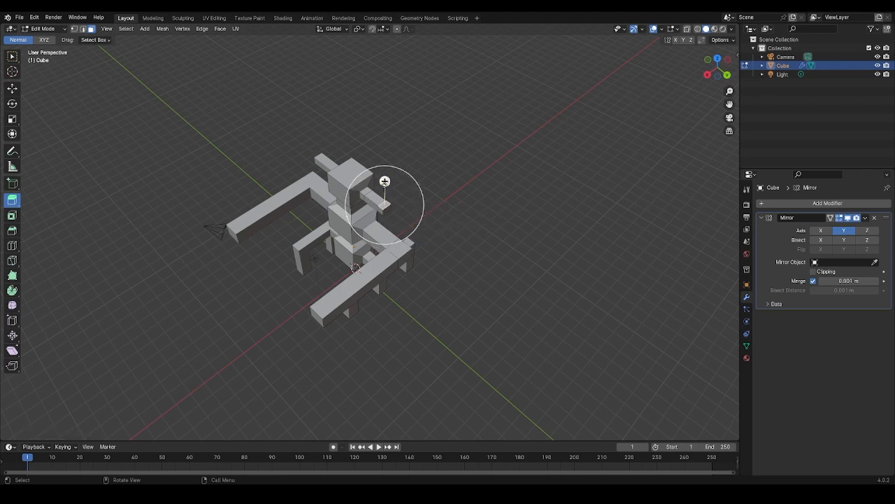
left_click_drag(385, 181, 384, 150)
middle_click_drag(384, 150, 452, 132)
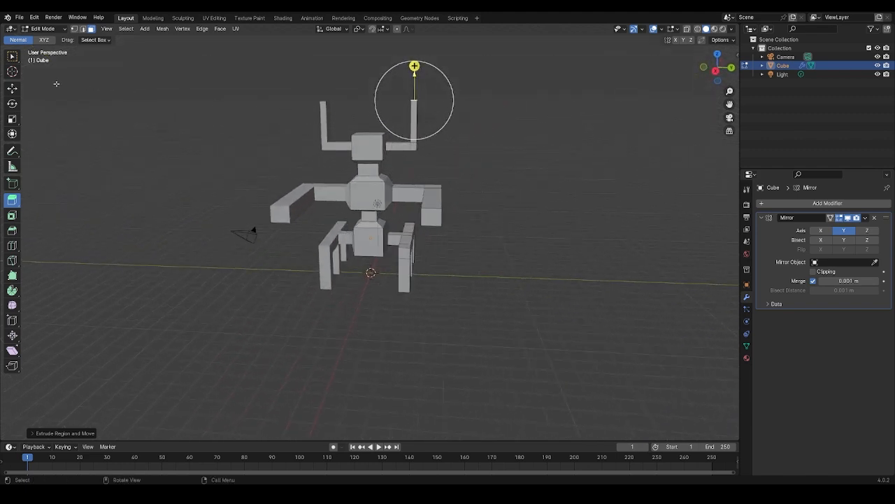
Return to Object Mode and raise the light straight up along Z to about 11.48 m.
left_click(46, 29)
left_click(49, 39)
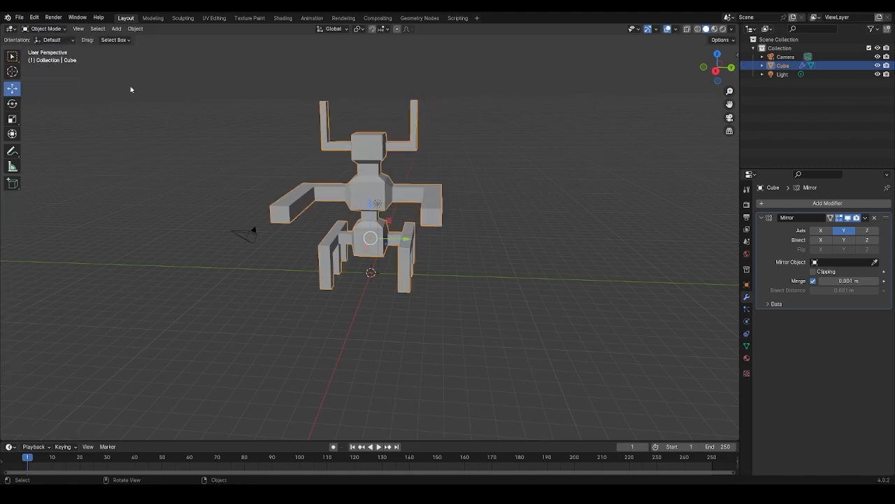
left_click(158, 140)
mouse_move(179, 163)
middle_mouse_down()
mouse_move(202, 171)
mouse_move(188, 166)
middle_mouse_up()
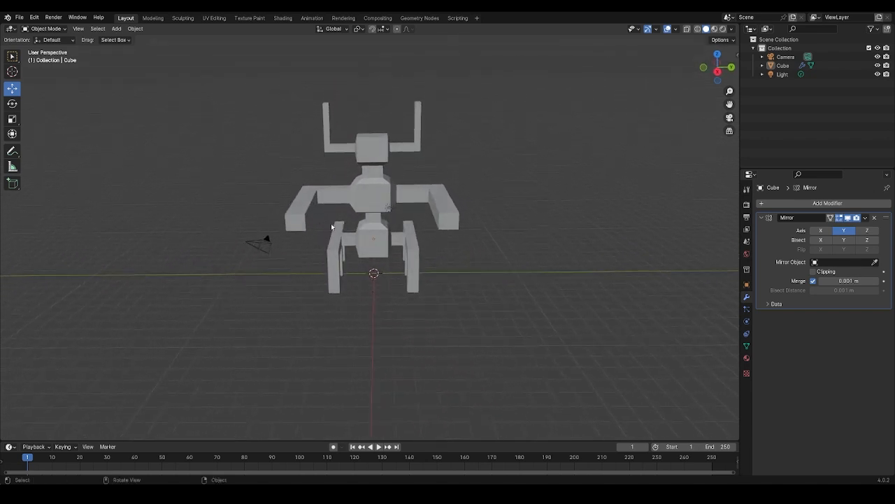
left_click(389, 207)
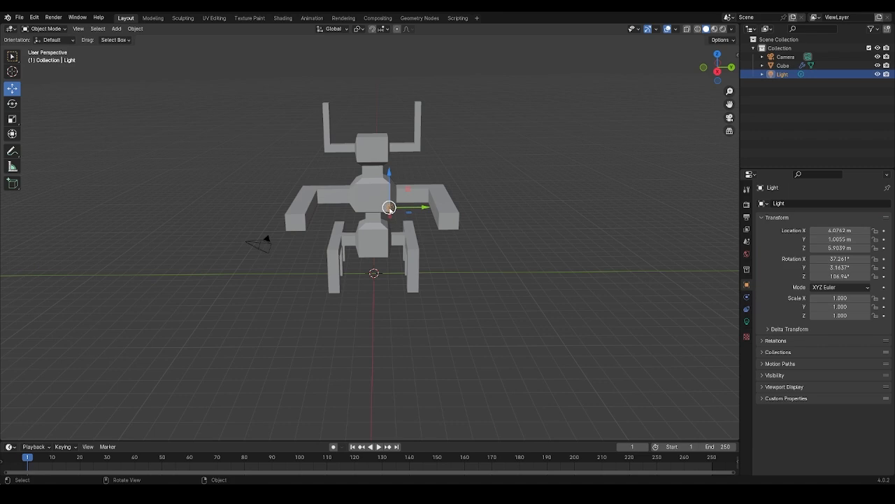
left_click_drag(389, 180, 390, 83)
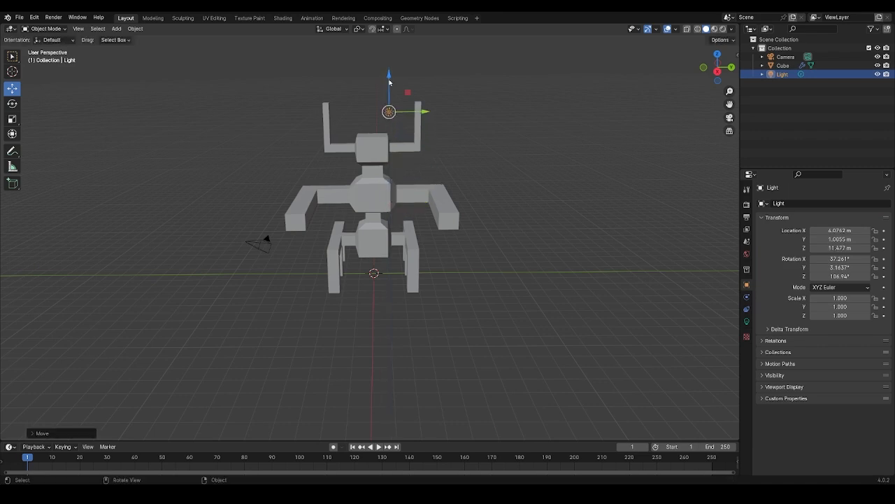
Move the camera away from the figure and upward, to about X 11.5 m, Y -9.0 m, Z 13.3 m.
middle_click_drag(388, 111, 383, 171)
left_click(300, 245)
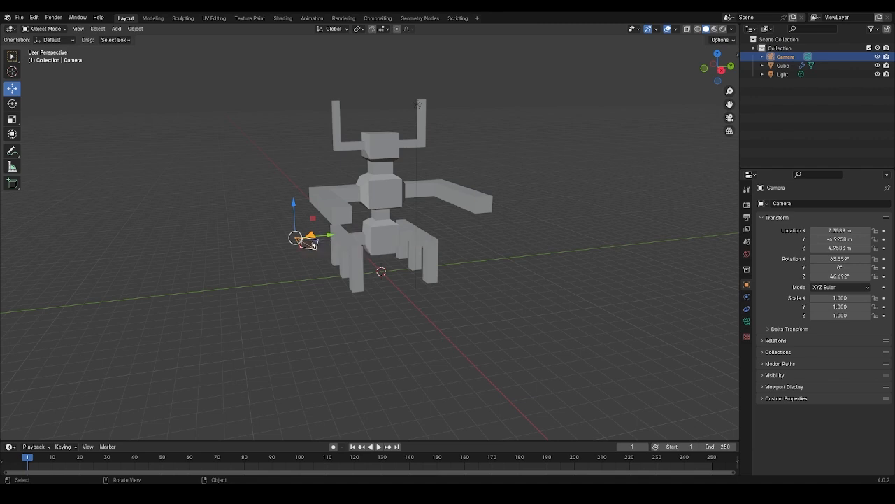
middle_click_drag(315, 250, 319, 283)
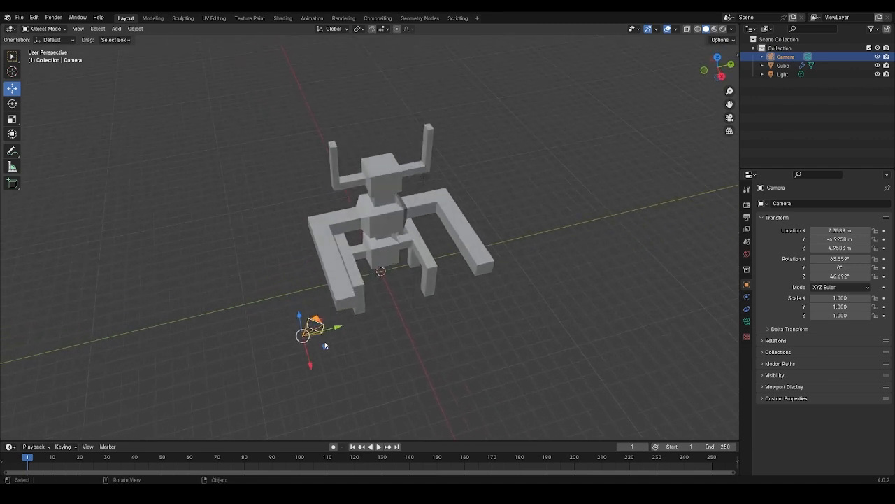
left_click_drag(324, 346, 320, 398)
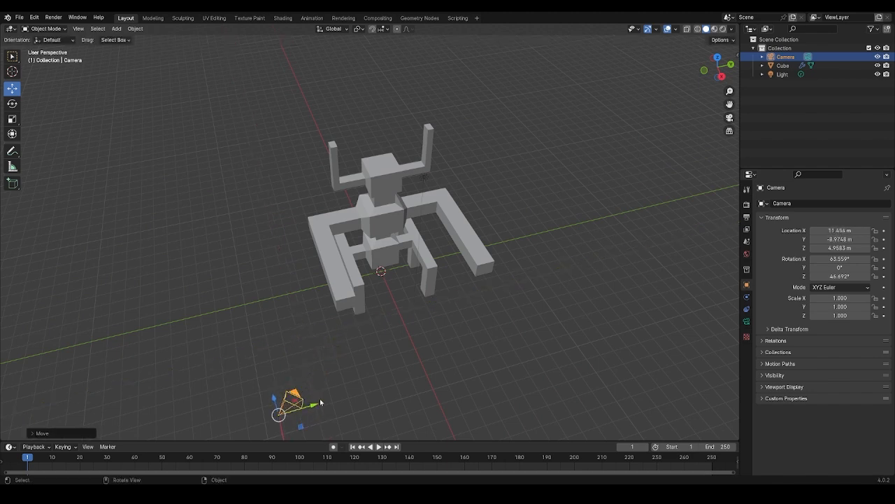
middle_click_drag(320, 398, 305, 343)
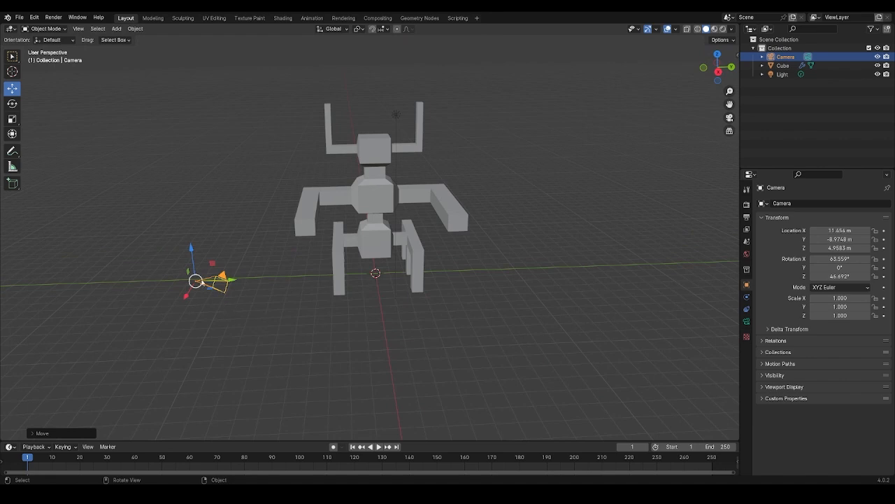
left_click_drag(192, 256, 162, 56)
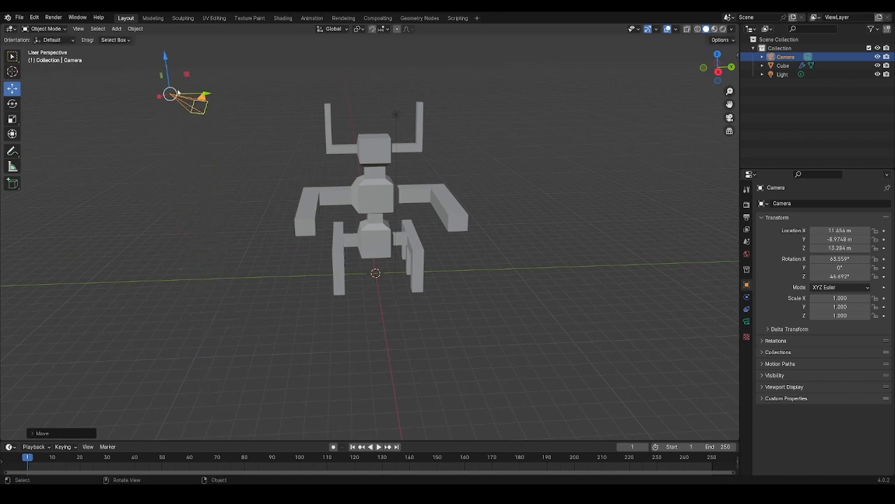
Render a still image of the figure through the repositioned camera.
middle_click_drag(180, 93, 278, 168)
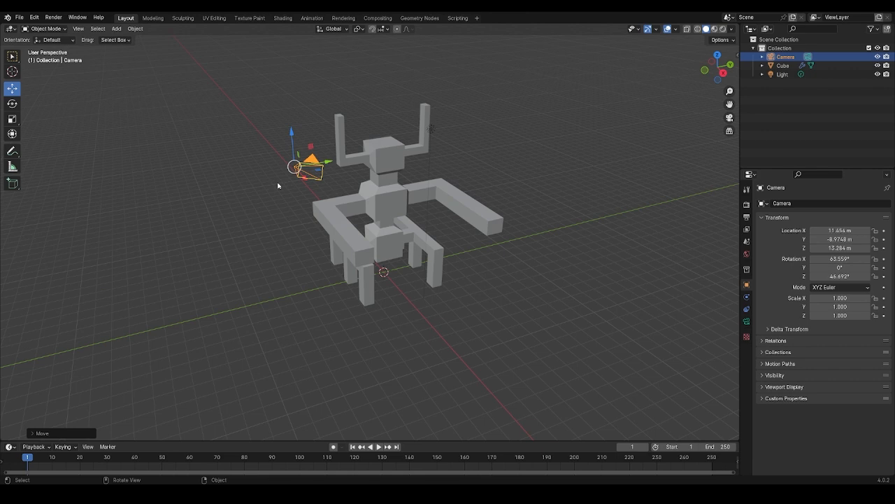
middle_click_drag(285, 204, 259, 202)
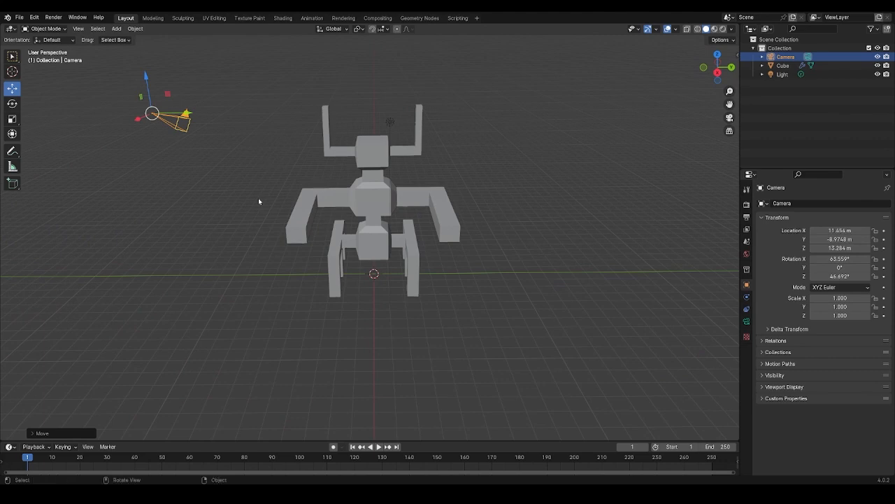
key("F12")
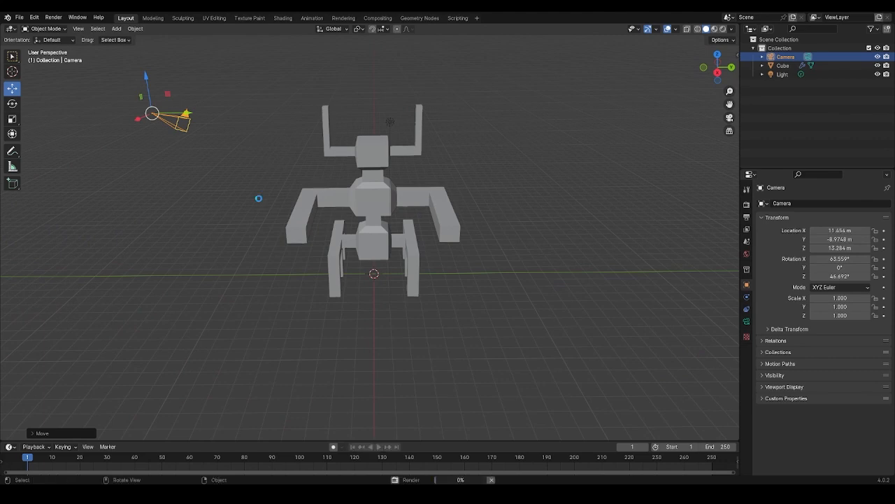